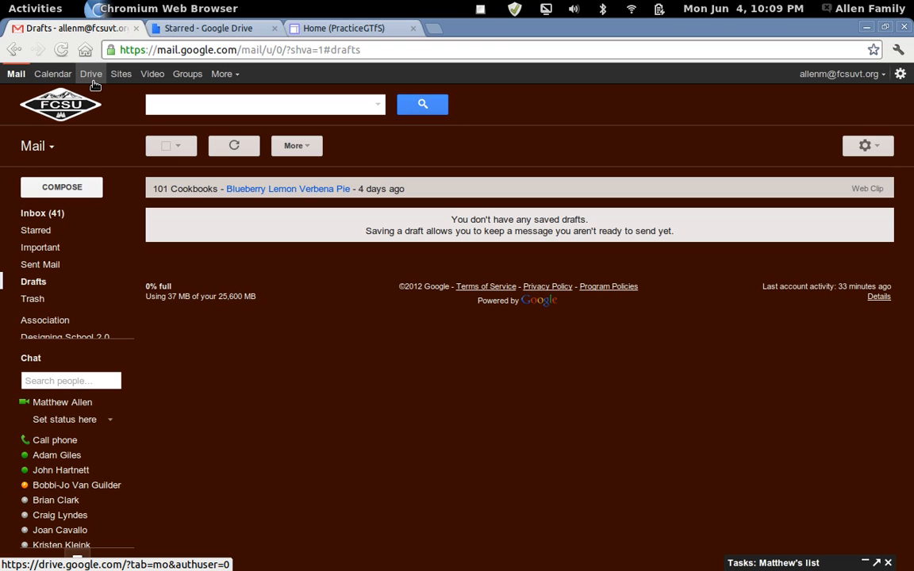
- Switch to Google Drive and create a new form
left_click(193, 29)
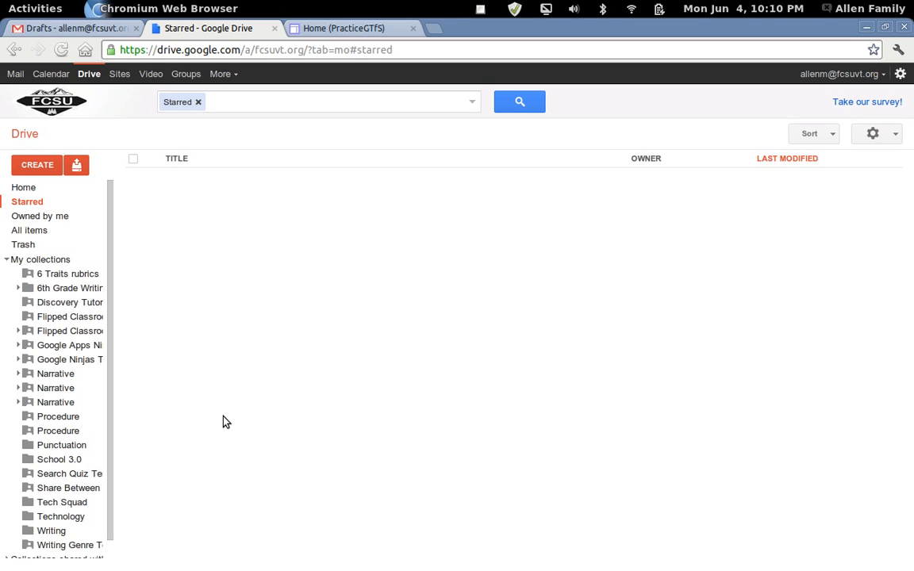
left_click(49, 173)
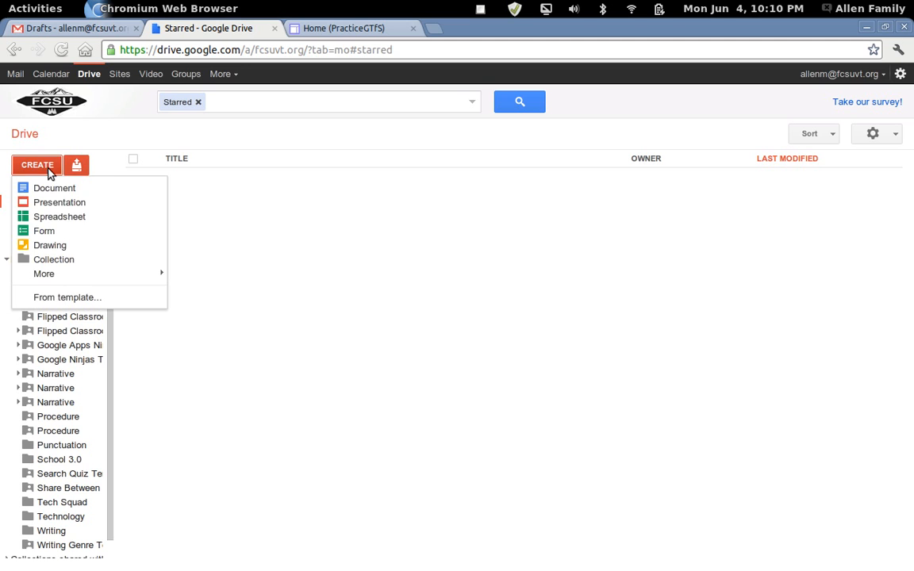
left_click(46, 233)
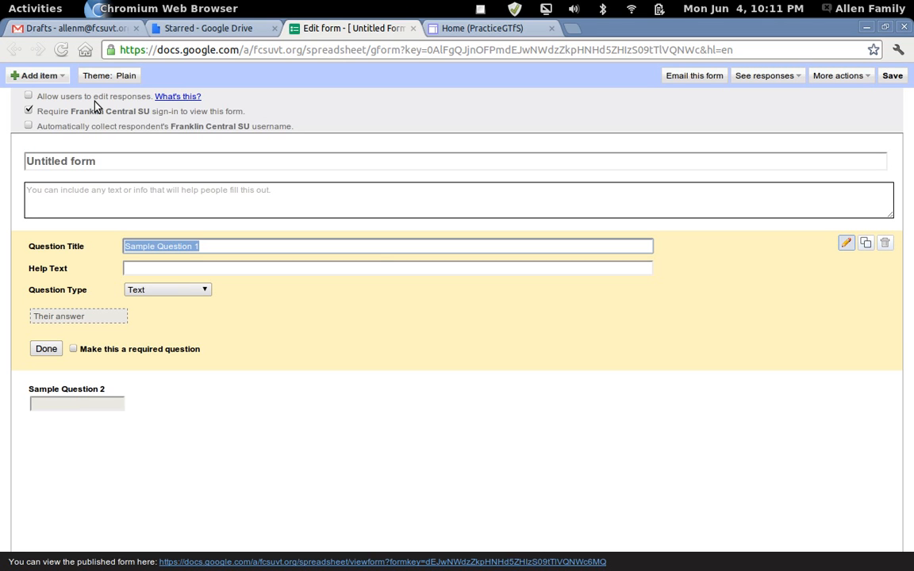
- Remove the Franklin Central SU sign-in requirement so the form is accessible outside the domain
left_click(29, 111)
left_click(29, 111)
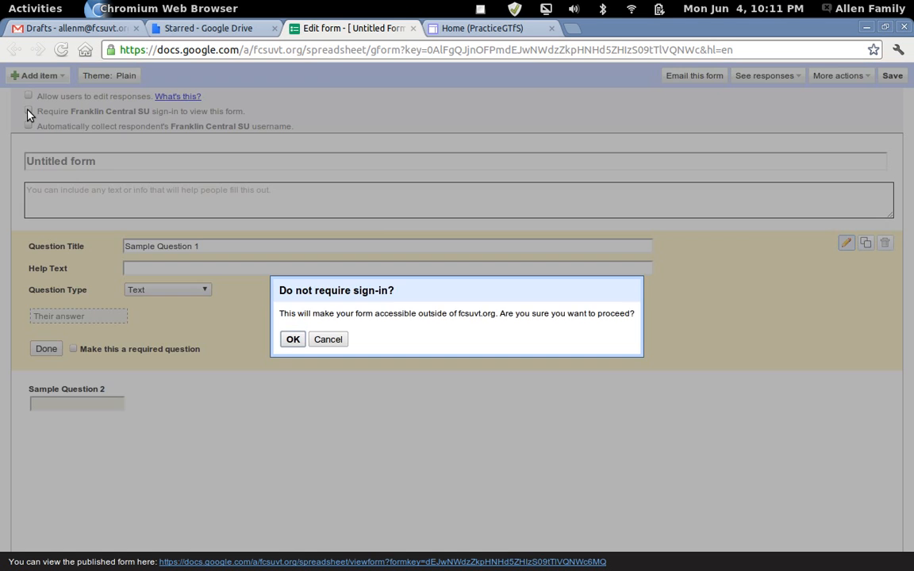
left_click(292, 340)
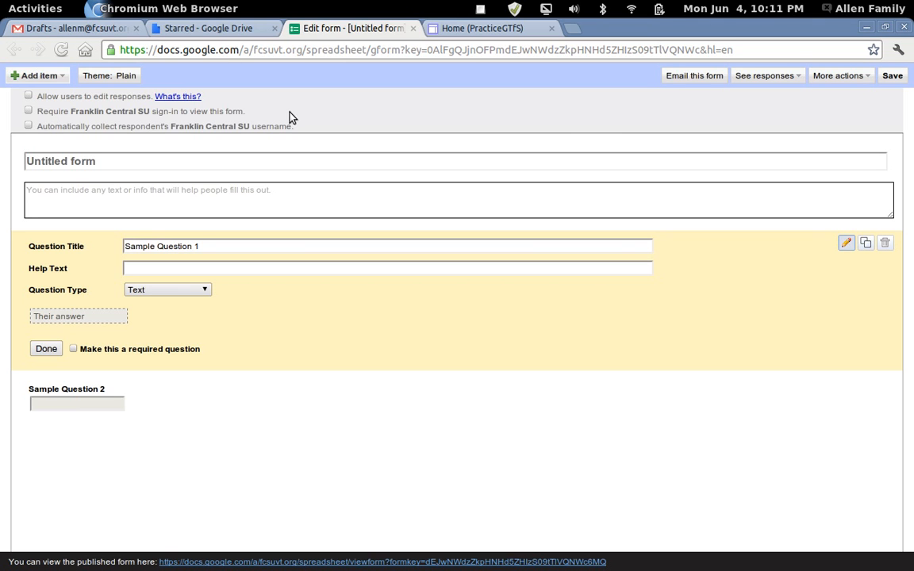
left_click(61, 81)
left_click(224, 96)
left_click(49, 77)
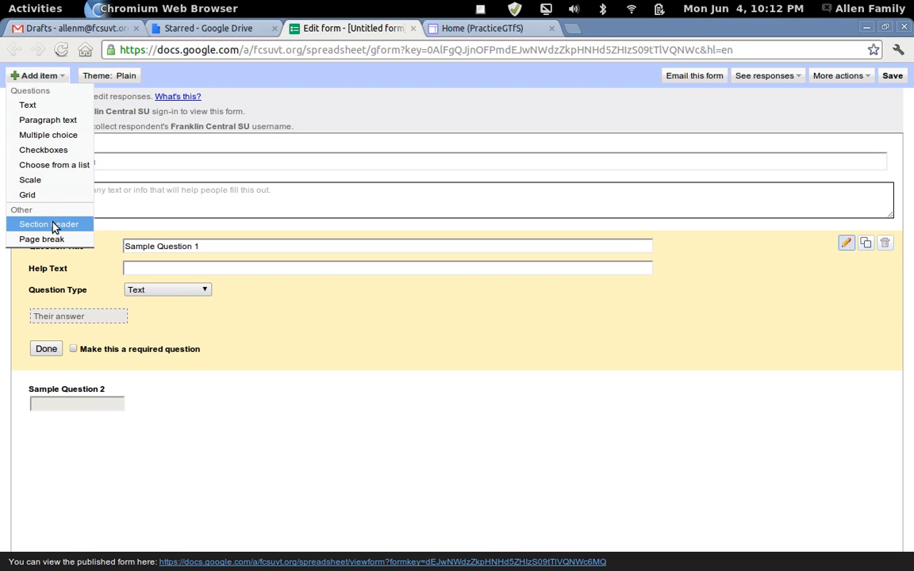
left_click(251, 99)
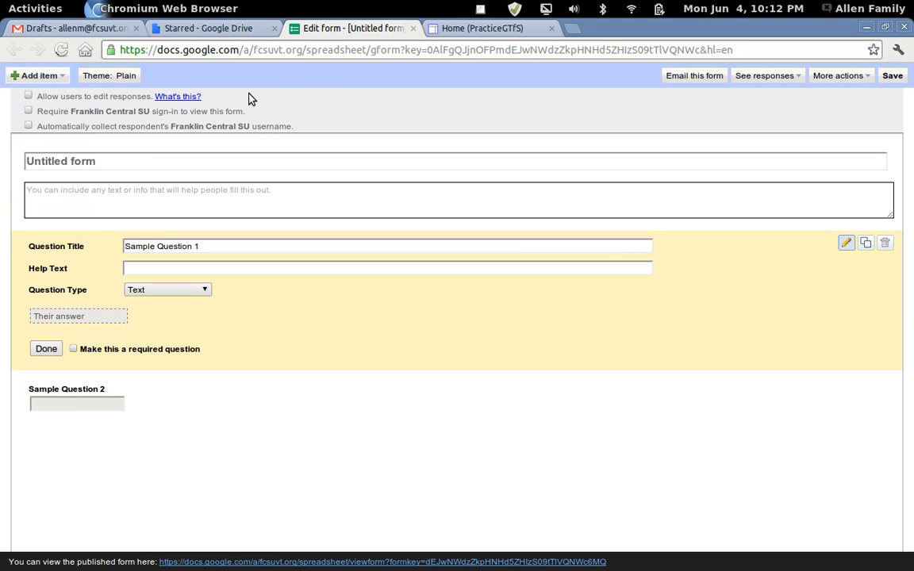
- Browse the form themes and apply the Non-Profit theme to the form
left_click(125, 82)
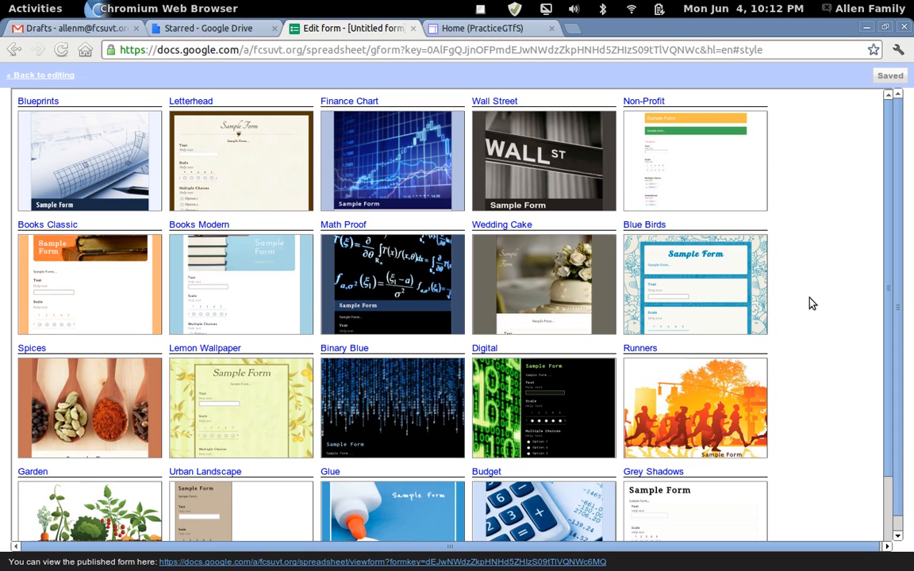
scroll(806, 295, "down", 2)
scroll(824, 343, "down", 1)
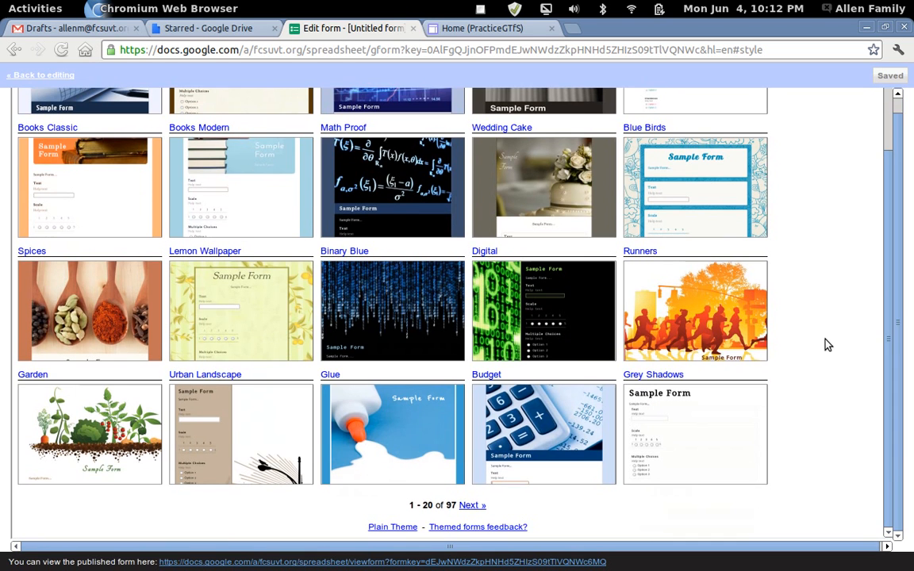
scroll(825, 344, "up", 2)
scroll(825, 344, "up", 1)
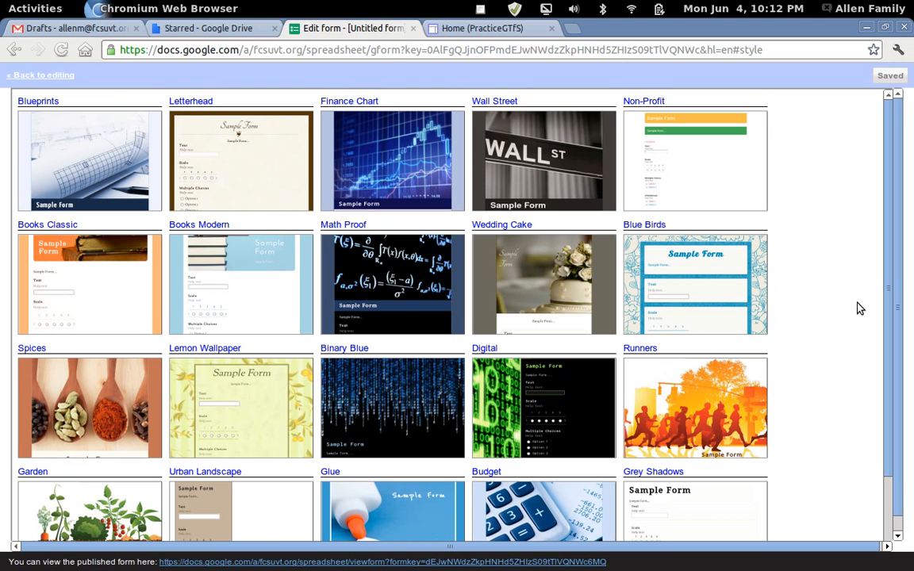
left_click(717, 196)
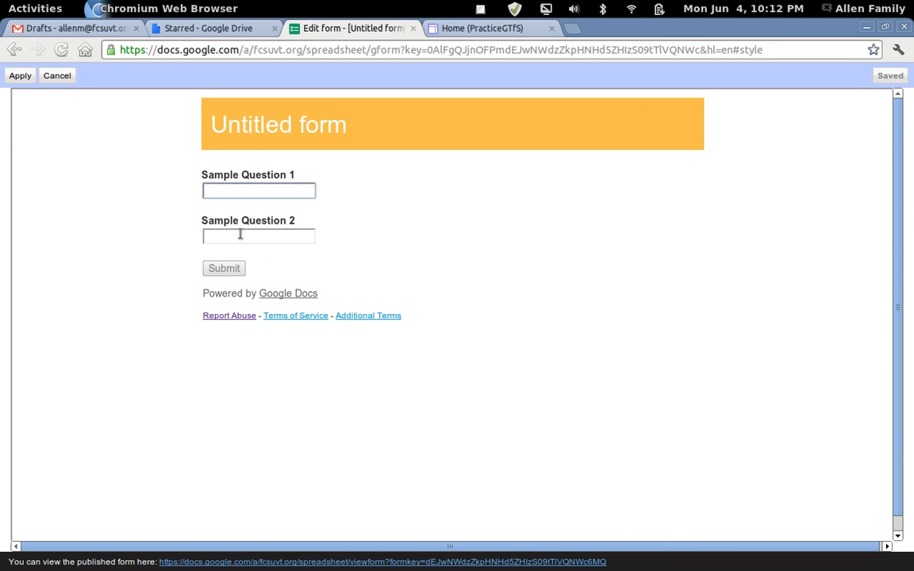
left_click(26, 77)
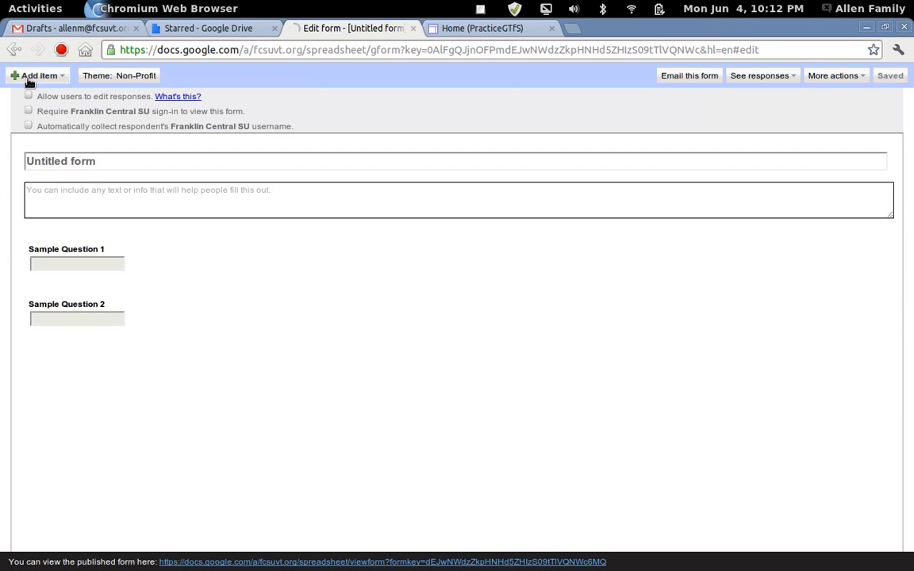
- Replace the form's title with "GTfS Practice Form"
left_click(90, 156)
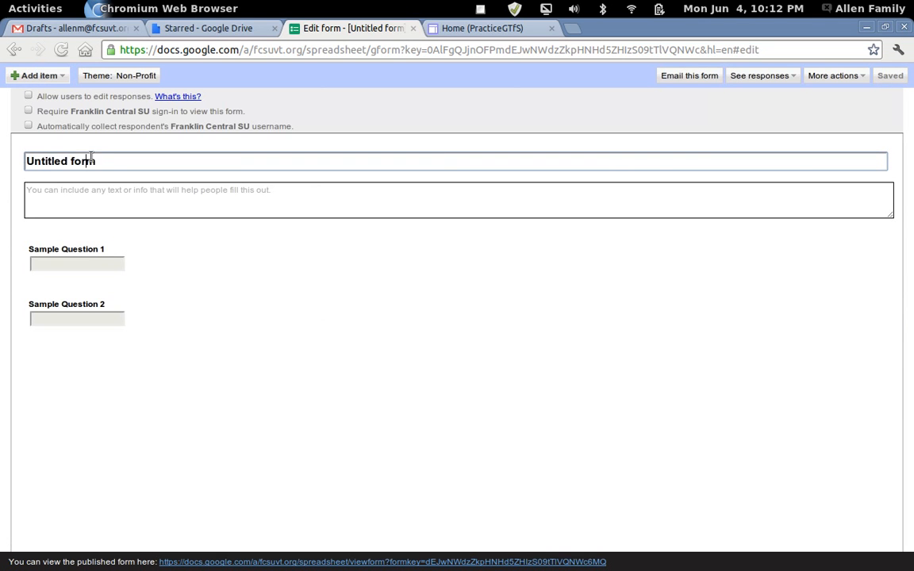
left_click_drag(95, 159, 5, 163)
key("BackSpace")
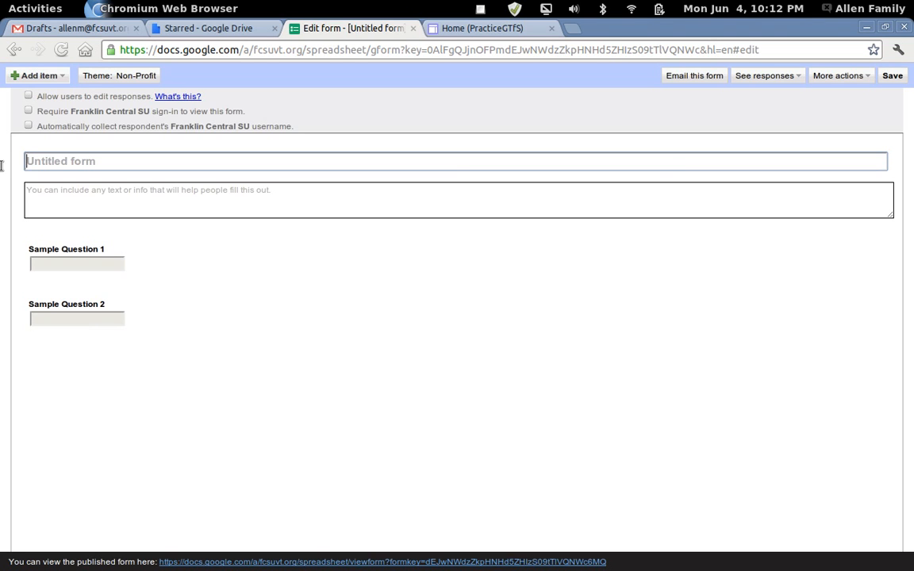
type("Practice")
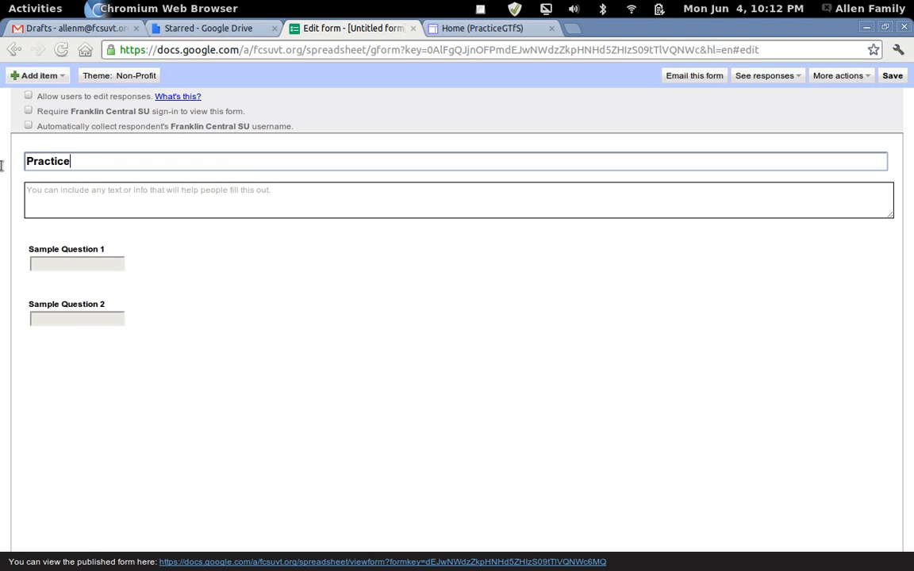
key("Home")
type("GTfS")
key("End")
type("Form")
- Enter the form description "This form is designed to show students how to create a Google Form"
left_click(131, 200)
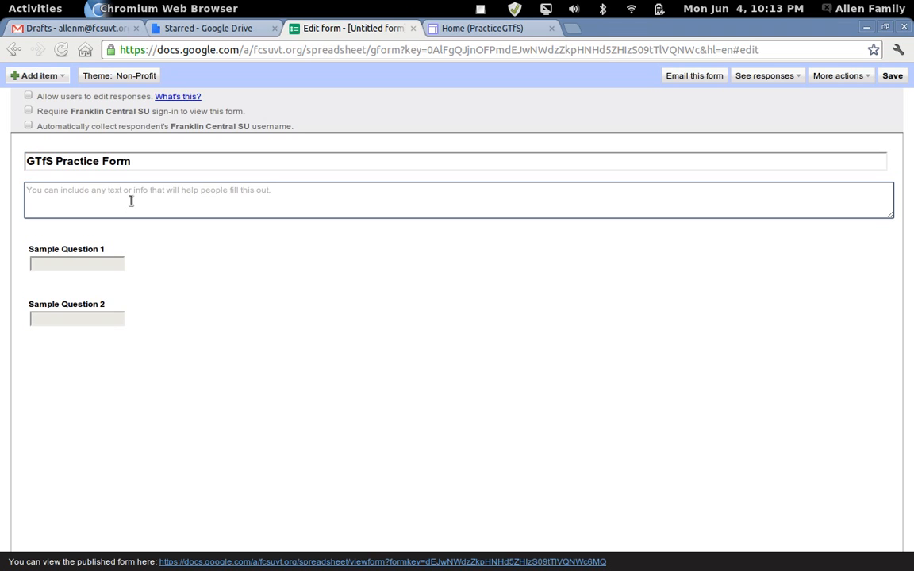
type("This form")
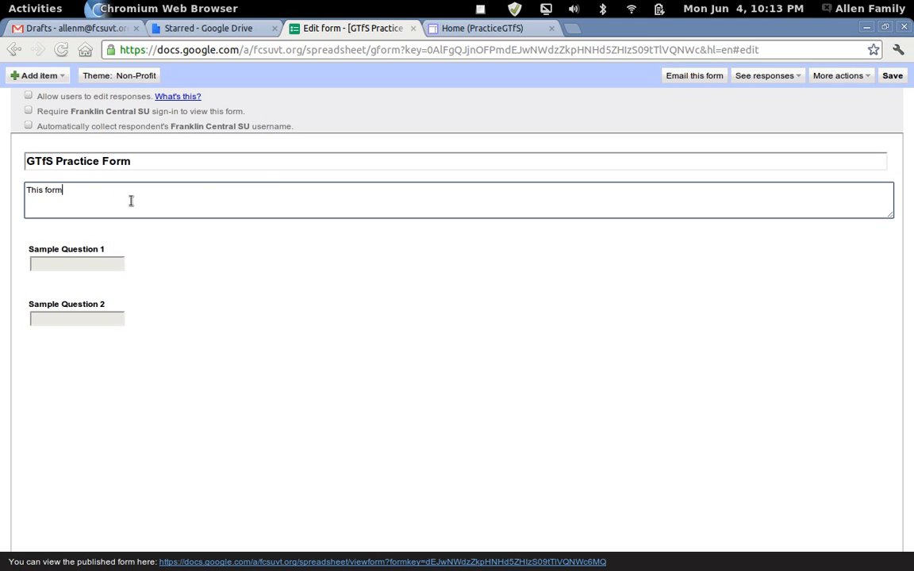
type(" is designed to show students how to ")
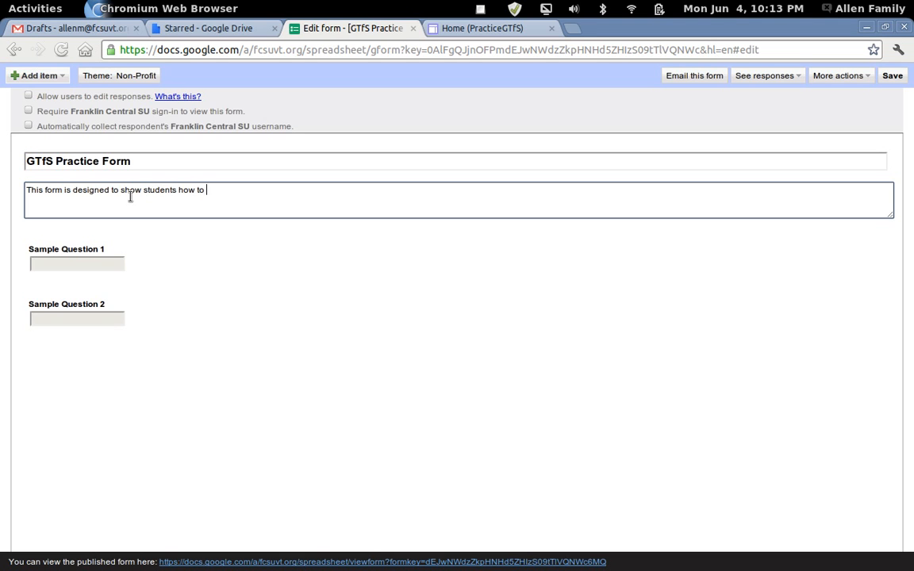
type("create a Google Form")
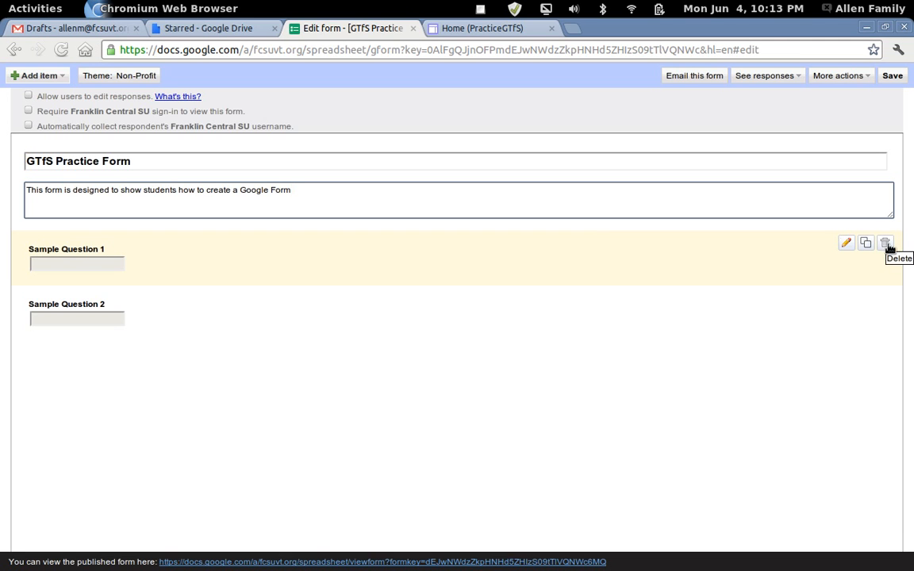
- Change the first sample question to the Checkboxes type and title it "What are the 5 steps to the Writing Process?"
left_click(846, 244)
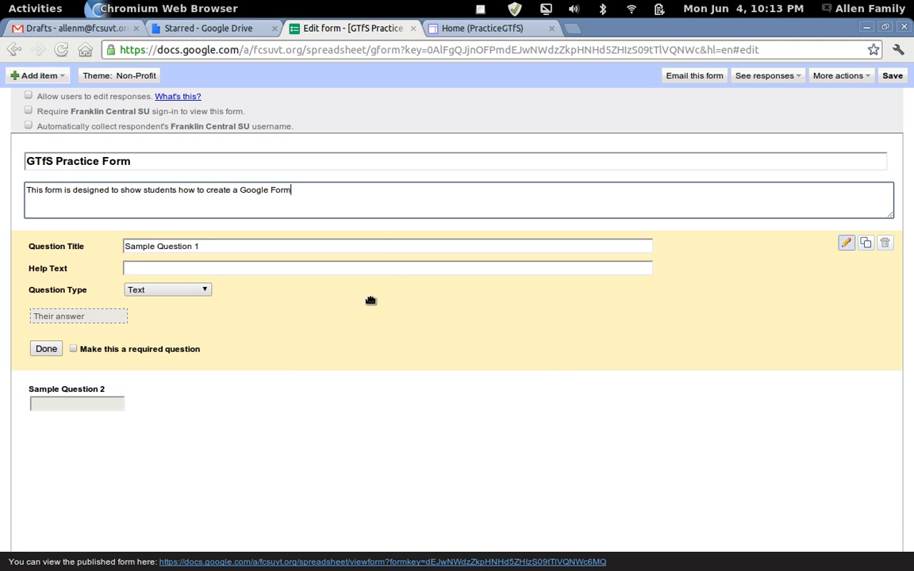
left_click(192, 300)
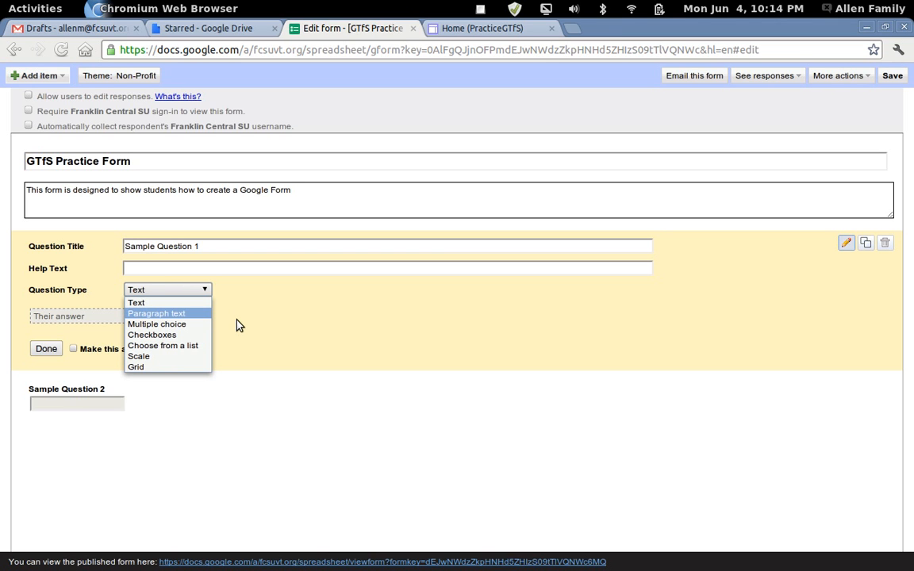
left_click(178, 334)
left_click_drag(220, 246, 67, 246)
key("BackSpace")
type("What")
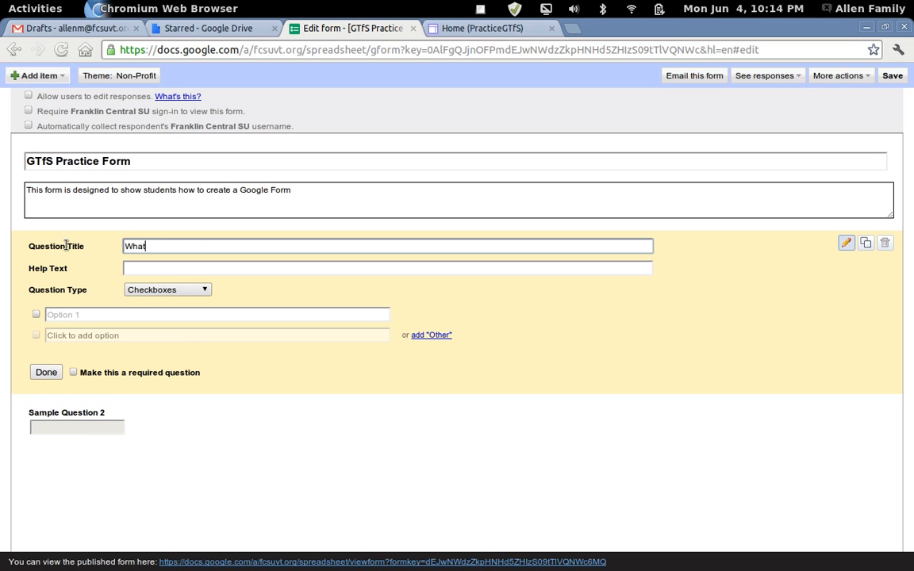
type(" are the 5 steps to the Writing Process")
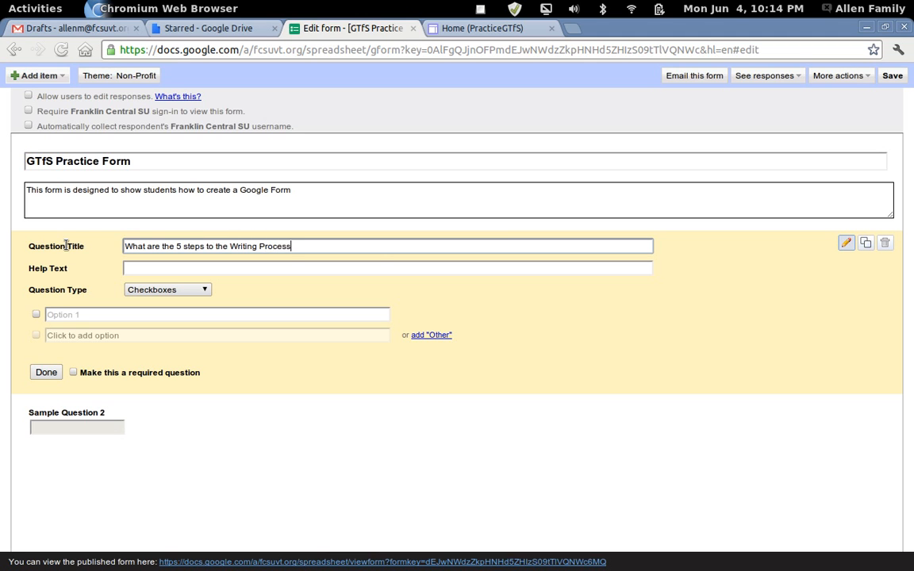
type("?")
- Remove the "5" from the first question's title and add the help text "Hint: There are 5 steps"
left_click(155, 269)
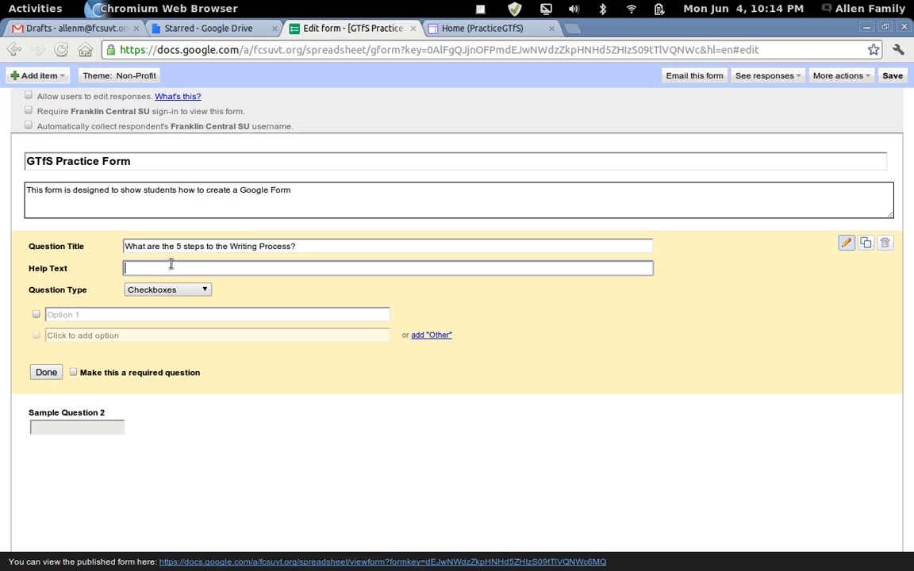
left_click(180, 246)
key("BackSpace")
key("BackSpace")
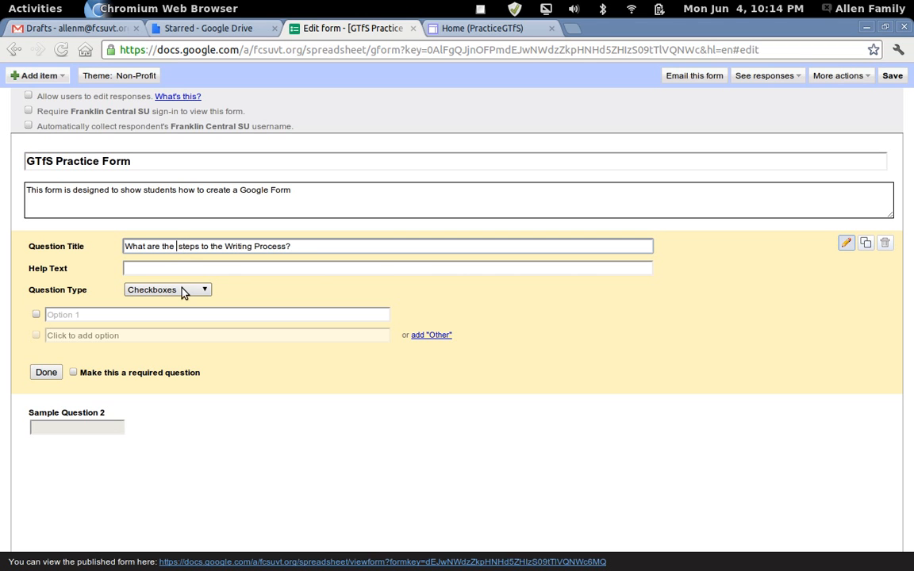
left_click(206, 271)
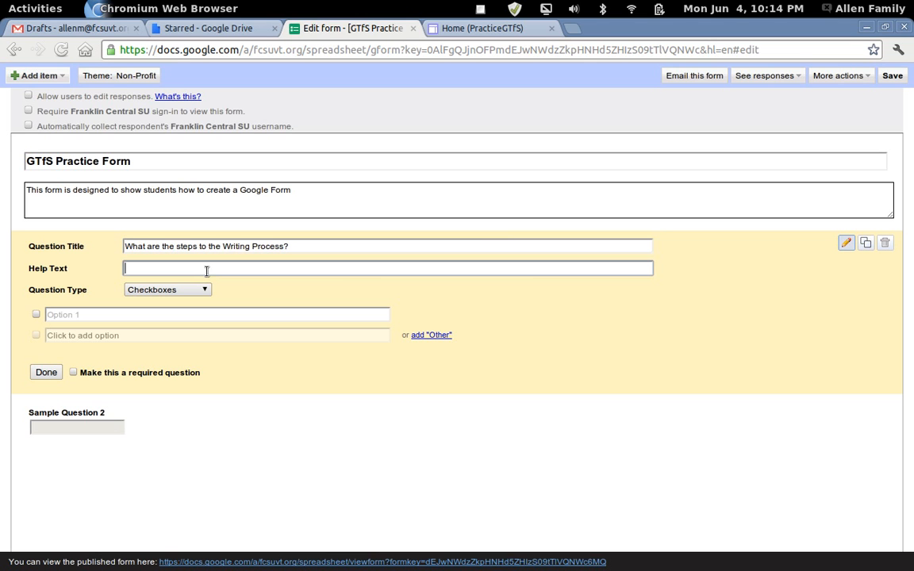
type("Hint: There are 5 steps")
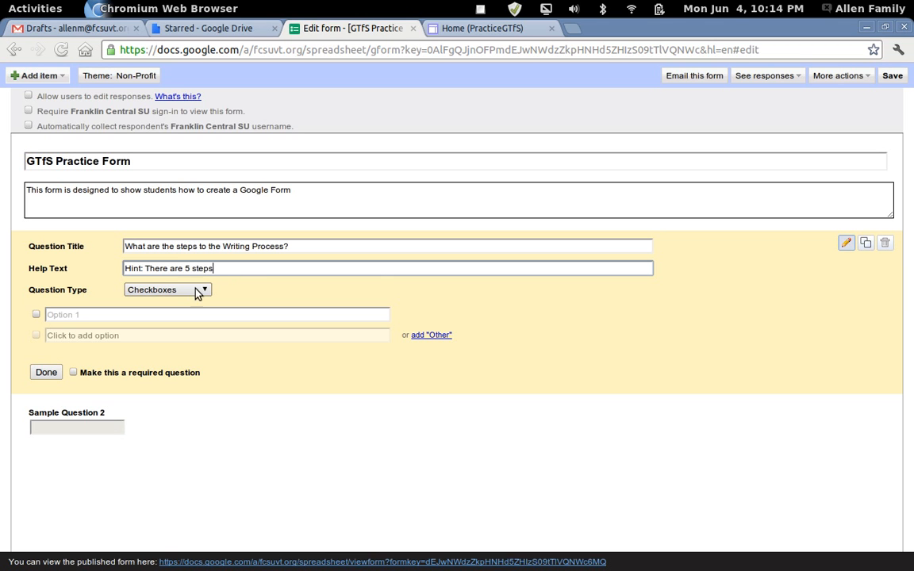
- Try the Text and Choose from a list types on the first question and return it to Checkboxes
left_click(108, 315)
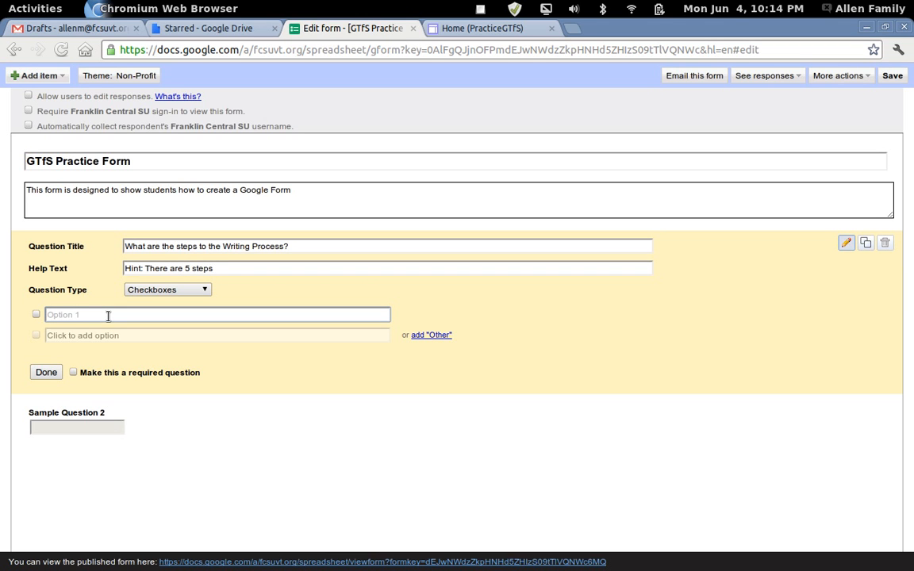
left_click(175, 292)
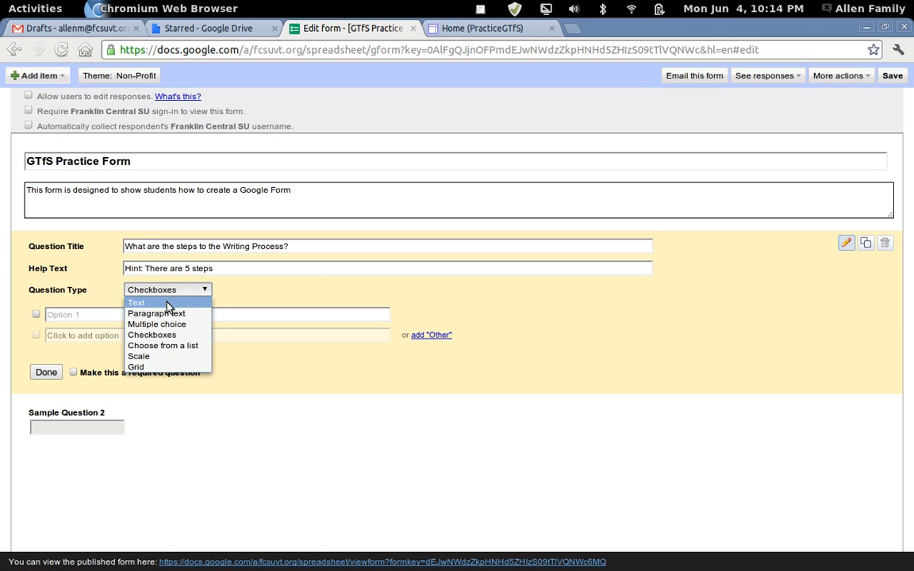
left_click(168, 303)
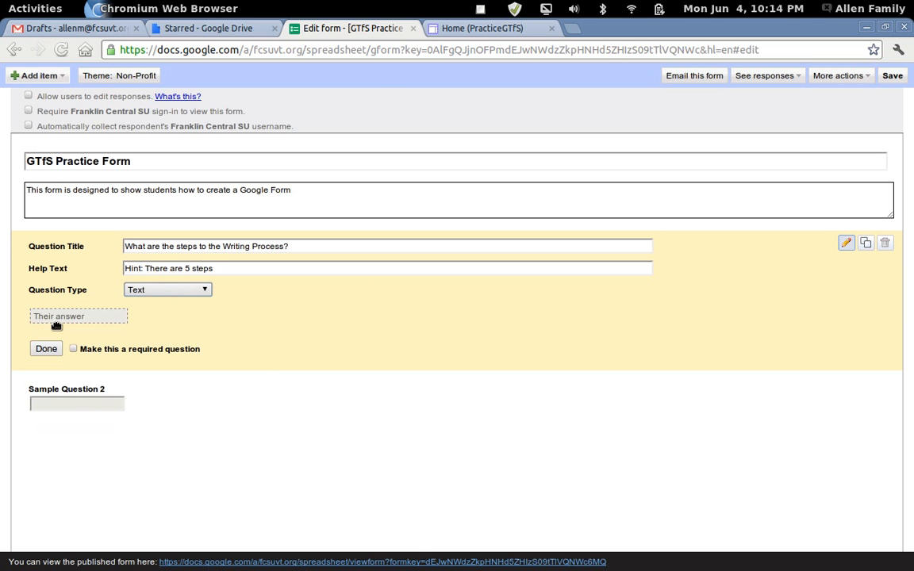
left_click(167, 292)
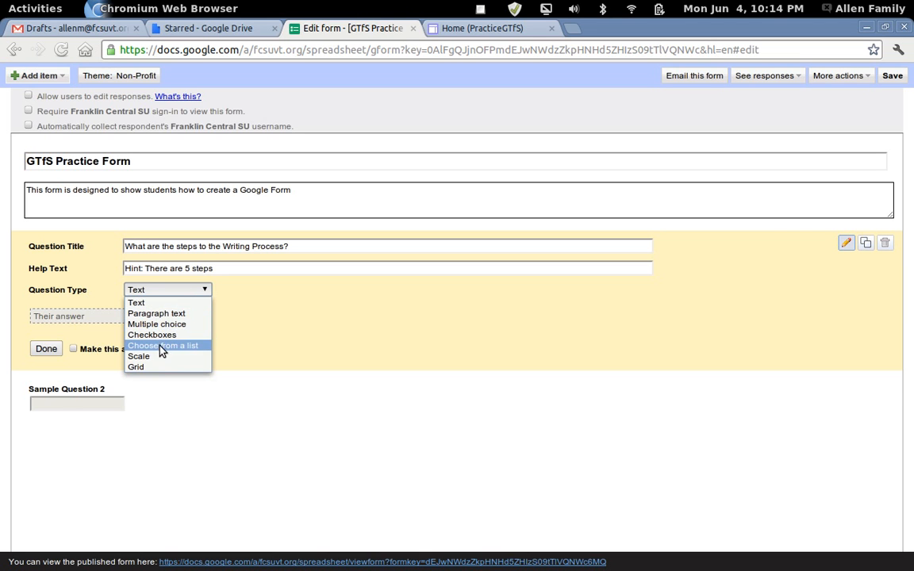
left_click(188, 348)
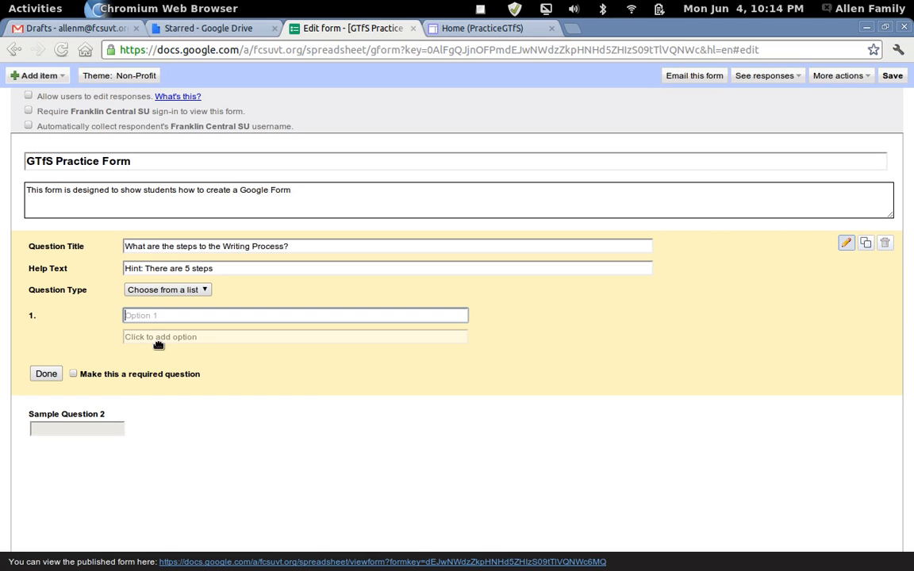
left_click(171, 291)
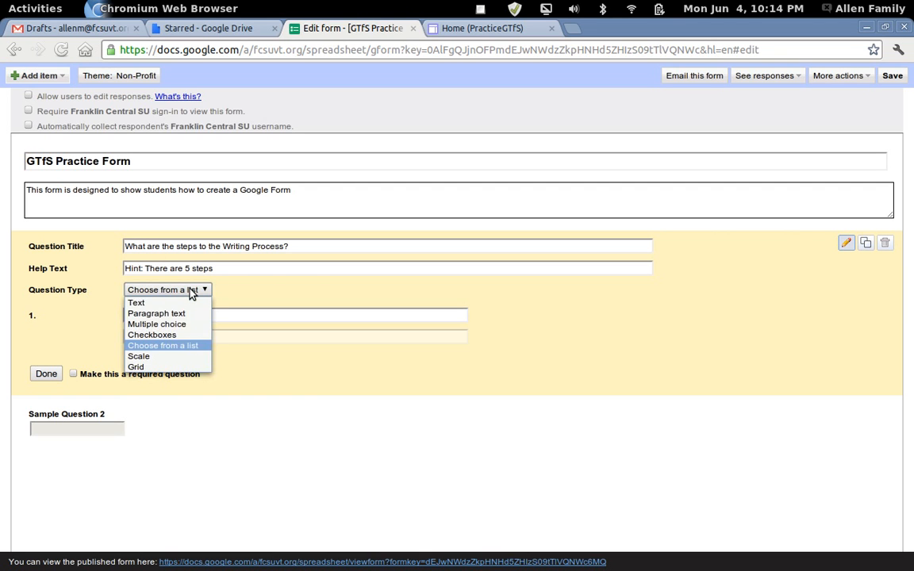
left_click(170, 335)
- Enter Pre-writing and Conferencing as the first two checkbox options of the Writing Process question
left_click(157, 319)
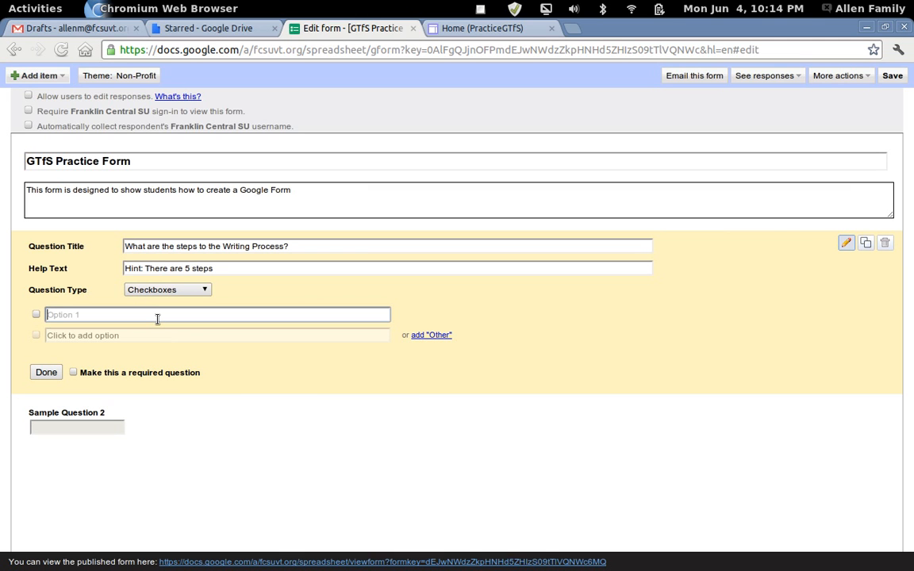
type("Pre-writing")
key("Return")
type("Conference")
key("BackSpace")
type("ing")
key("Return")
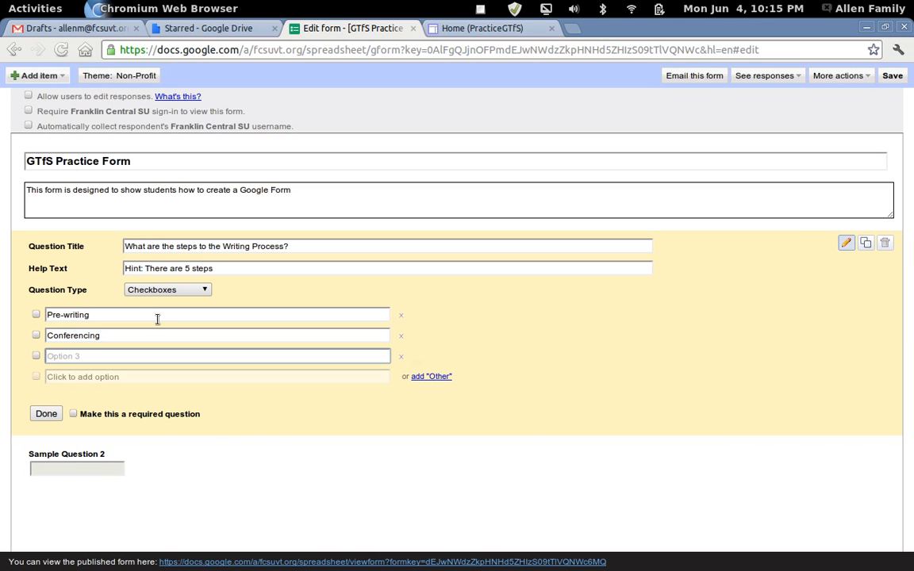
- Add the options Revising, Editing, Publishing and Writing to the Writing Process question
type("Revising")
key("Return")
type("Editing")
key("Return")
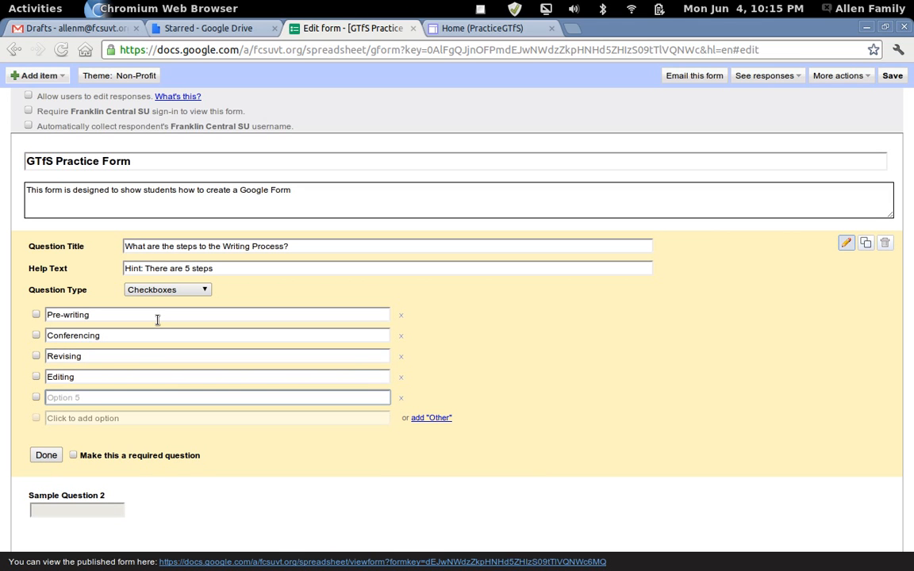
type("Publishing")
key("Return")
type("Writing")
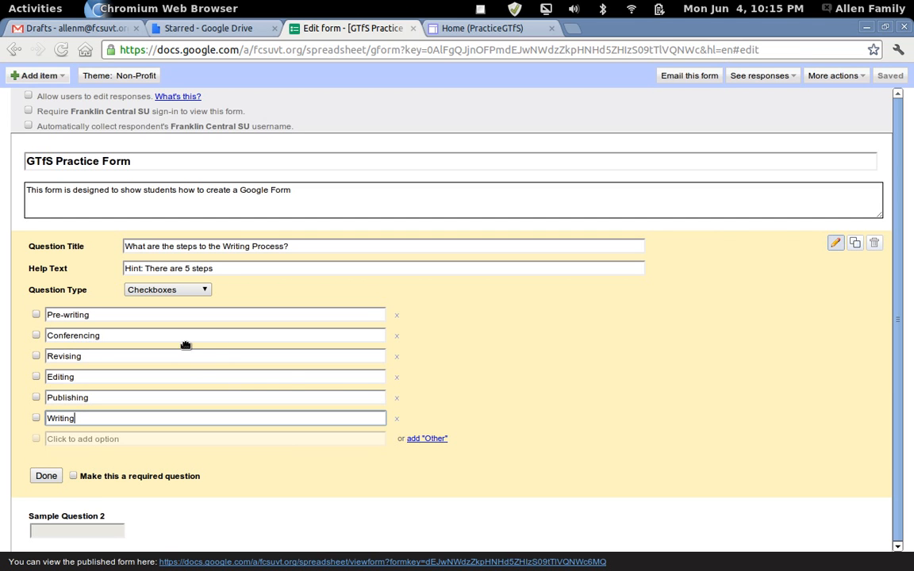
- Make the Writing Process question required and finish editing it
left_click(74, 476)
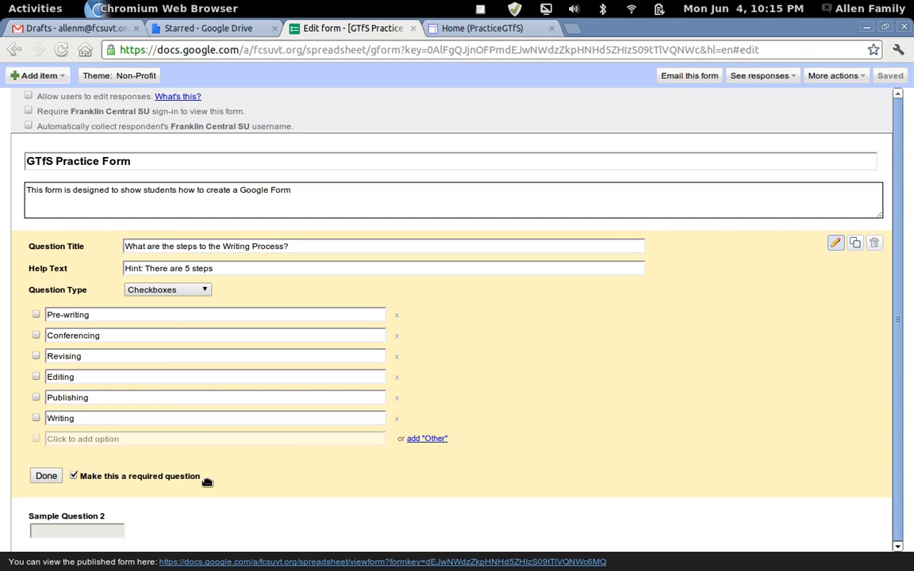
left_click(46, 476)
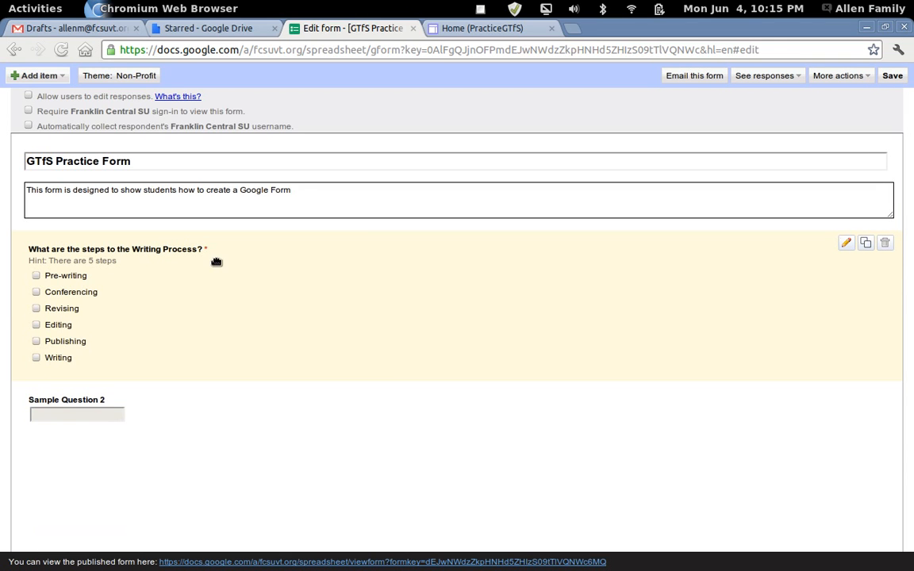
left_click(846, 246)
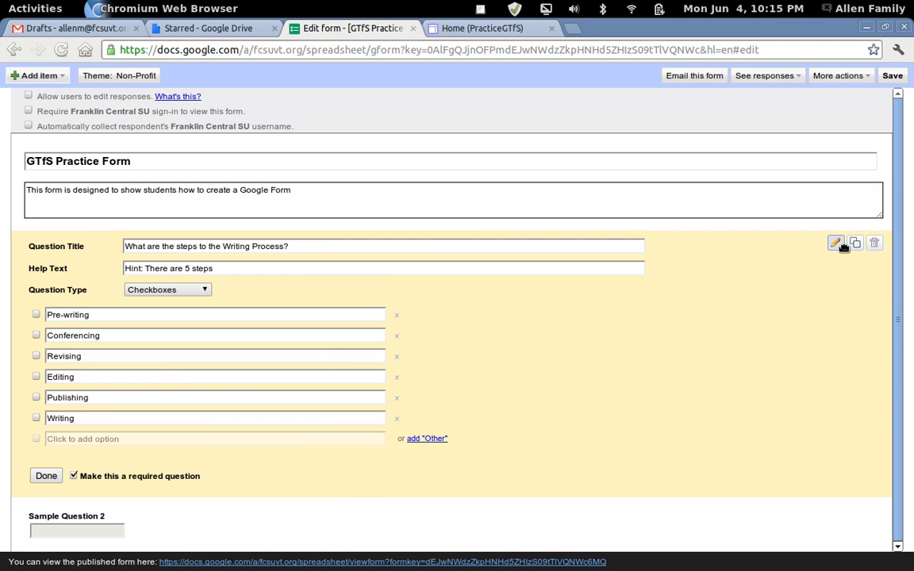
left_click(837, 242)
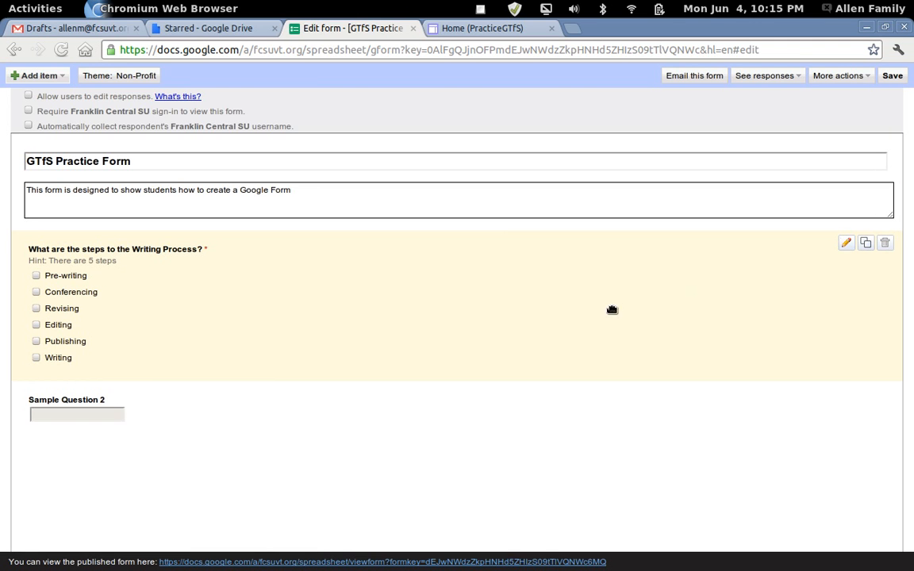
- Duplicate the Writing Process question and delete the copy
left_click(866, 242)
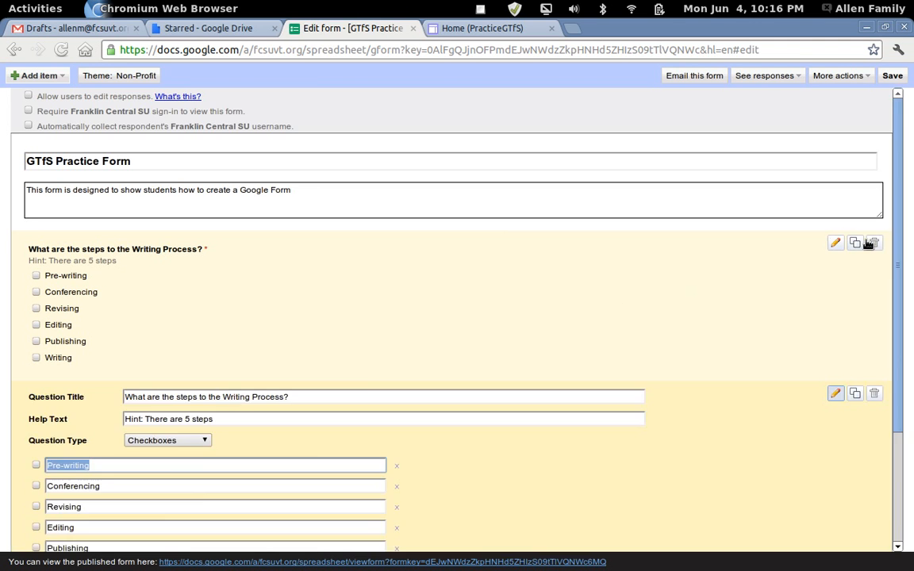
scroll(400, 381, "down", 2)
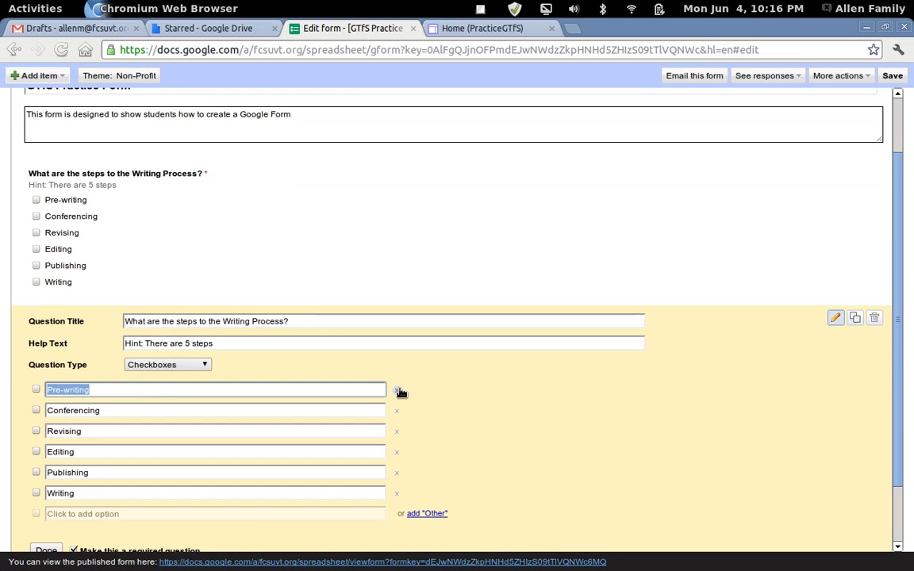
scroll(400, 391, "down", 1)
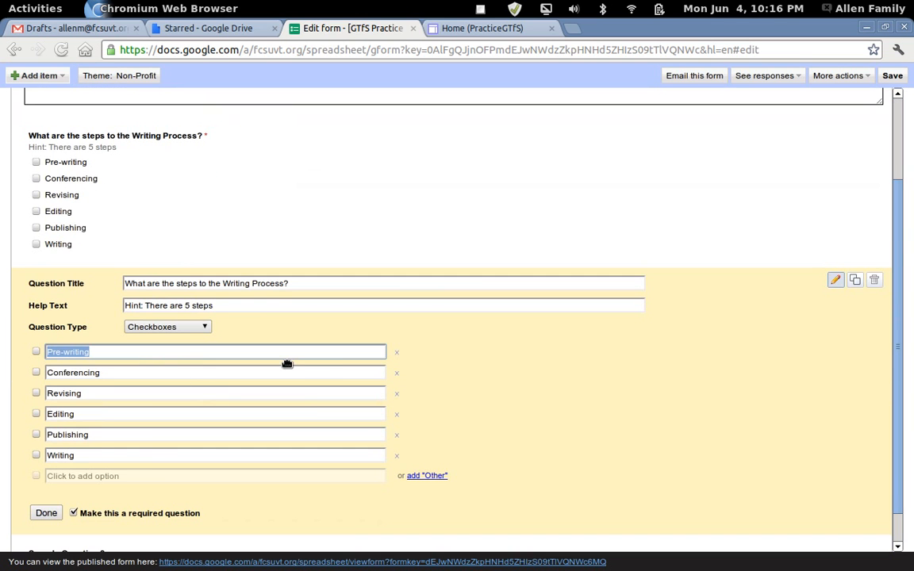
left_click(875, 282)
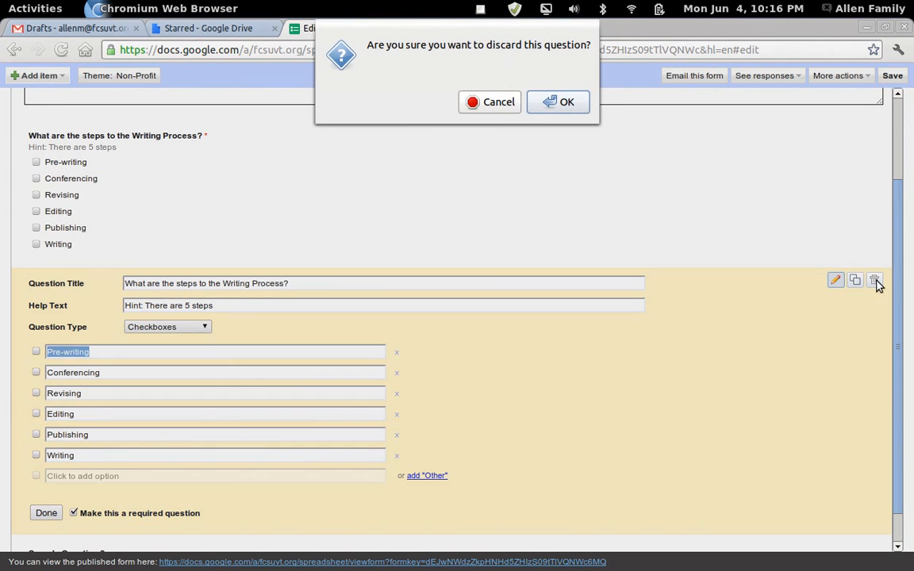
left_click(570, 103)
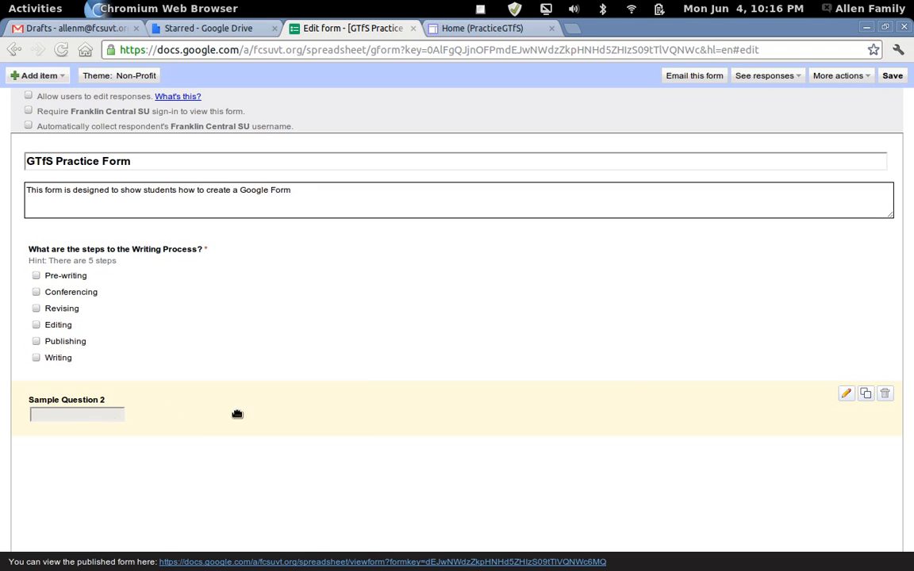
- Retitle the second sample question "What use does a question mark have?" and make it required
left_click(845, 393)
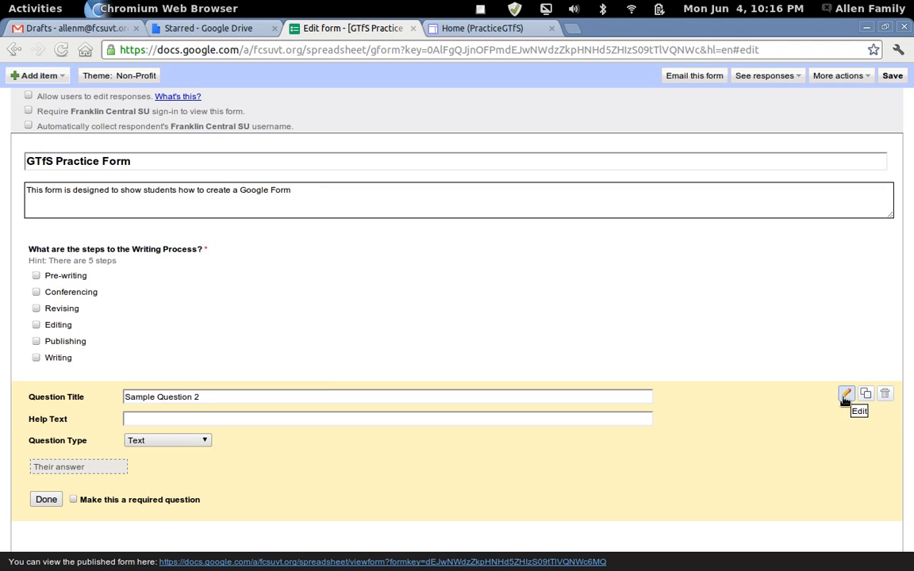
left_click_drag(217, 401, 119, 399)
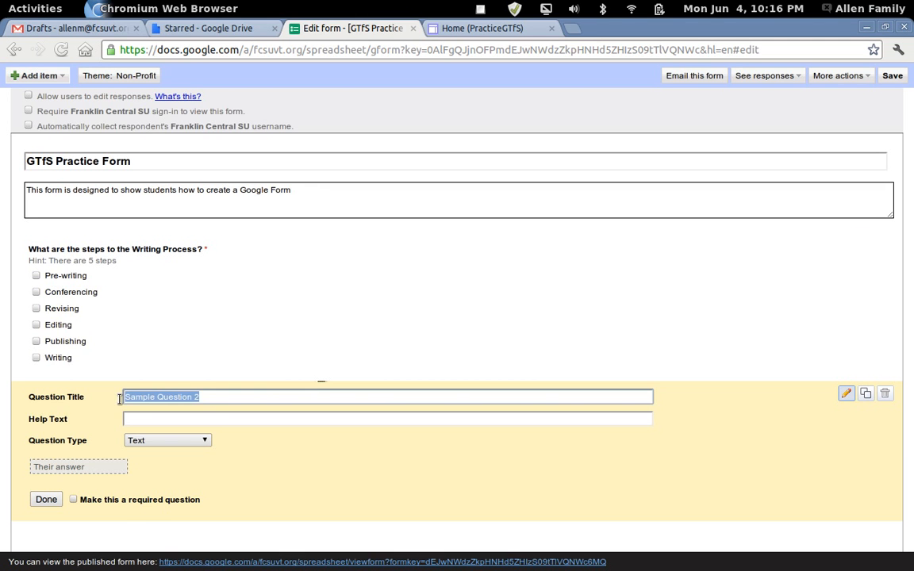
key("BackSpace")
type("What")
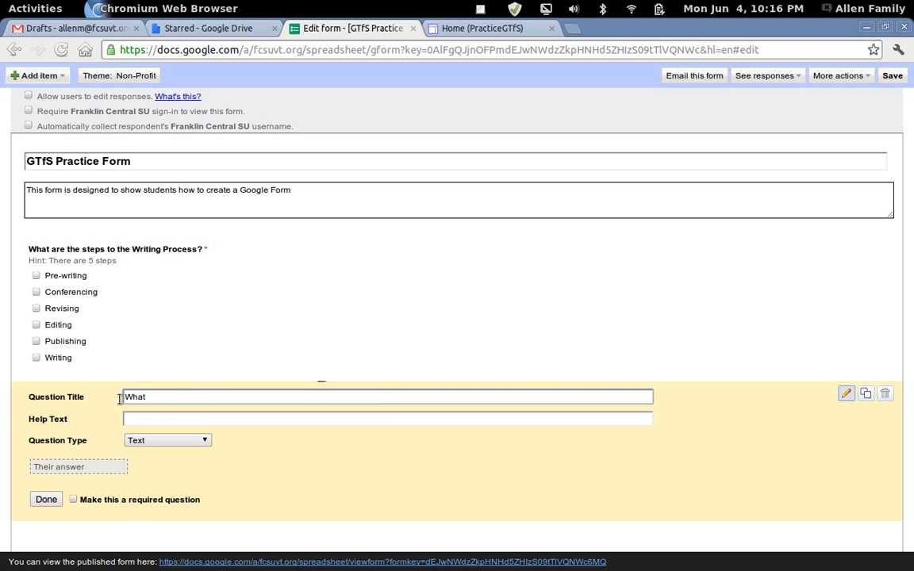
type(" use does a question mark have?")
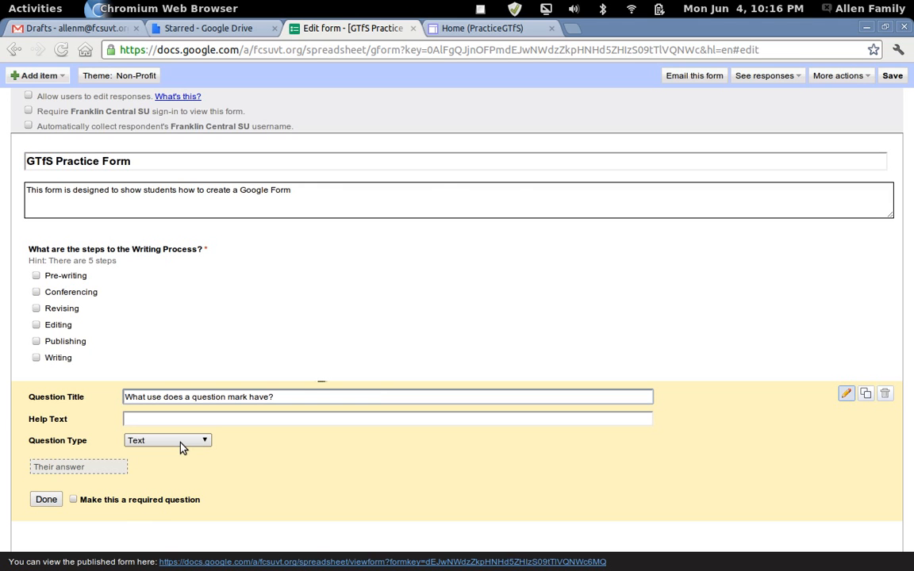
left_click(73, 499)
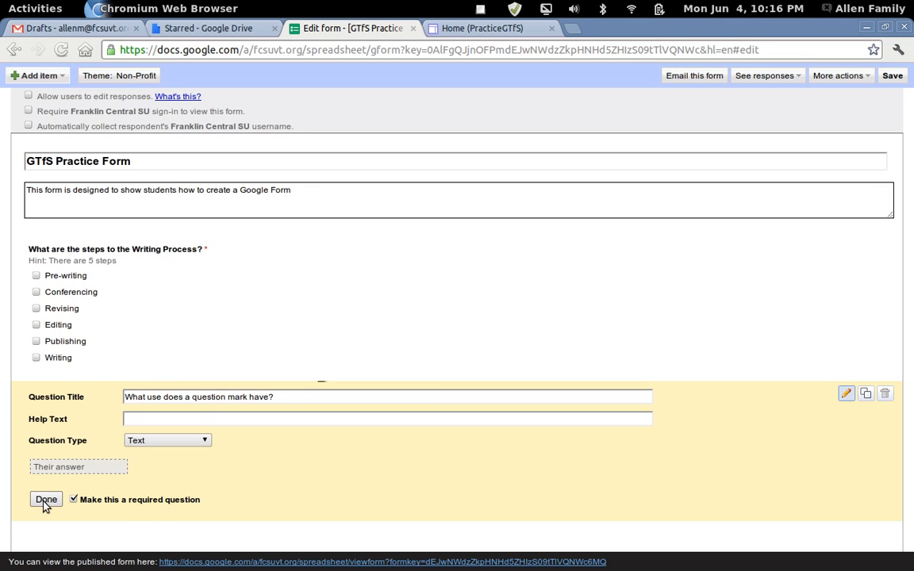
- Add the help text "You must write in complete sentences." to the question mark question and finish editing it
left_click(175, 423)
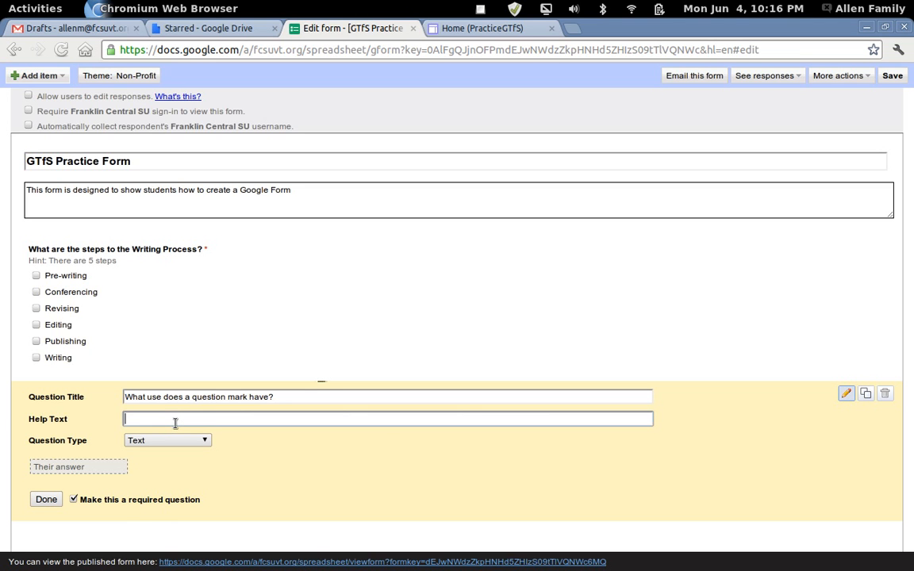
type("Use")
key("BackSpace")
key("BackSpace")
key("BackSpace")
key("BackSpace")
type("Write in complete sente")
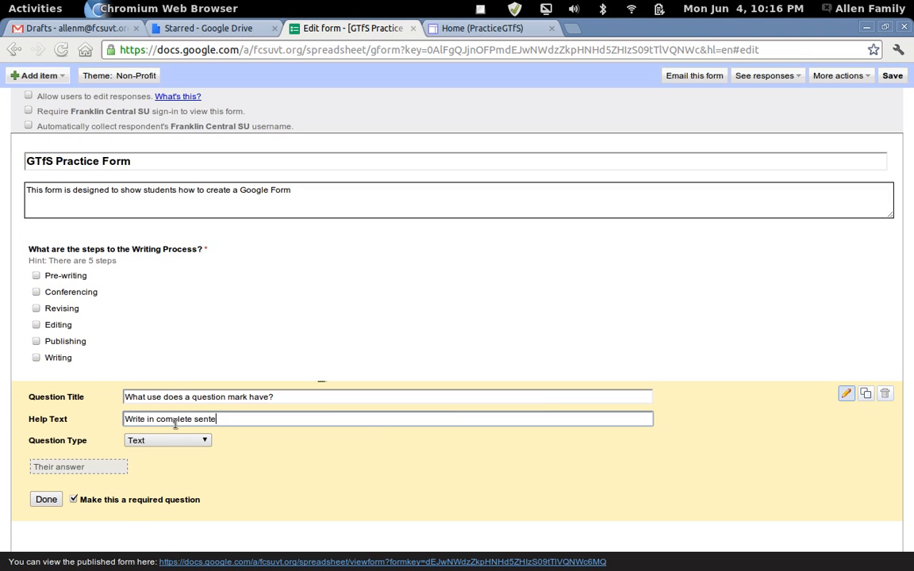
type("nces")
key("Right")
key("BackSpace")
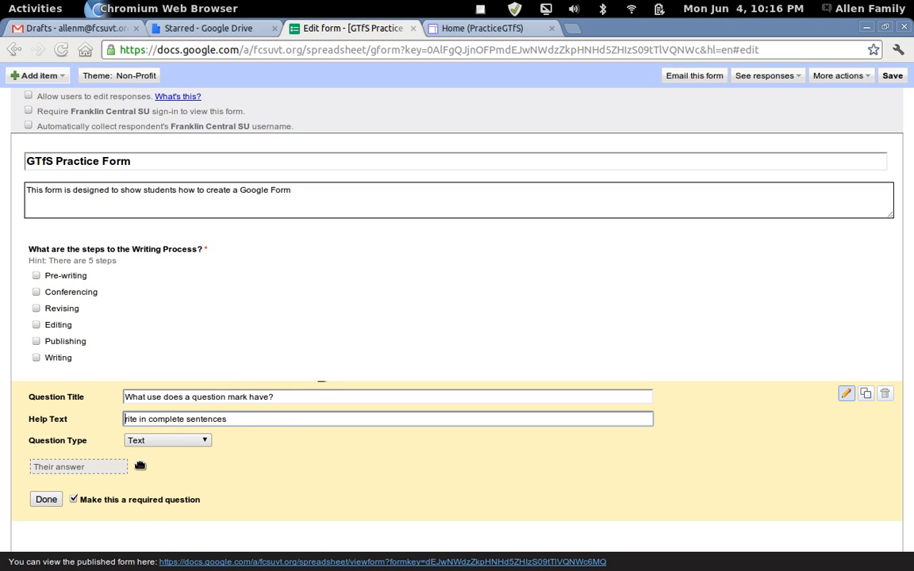
type("You must w")
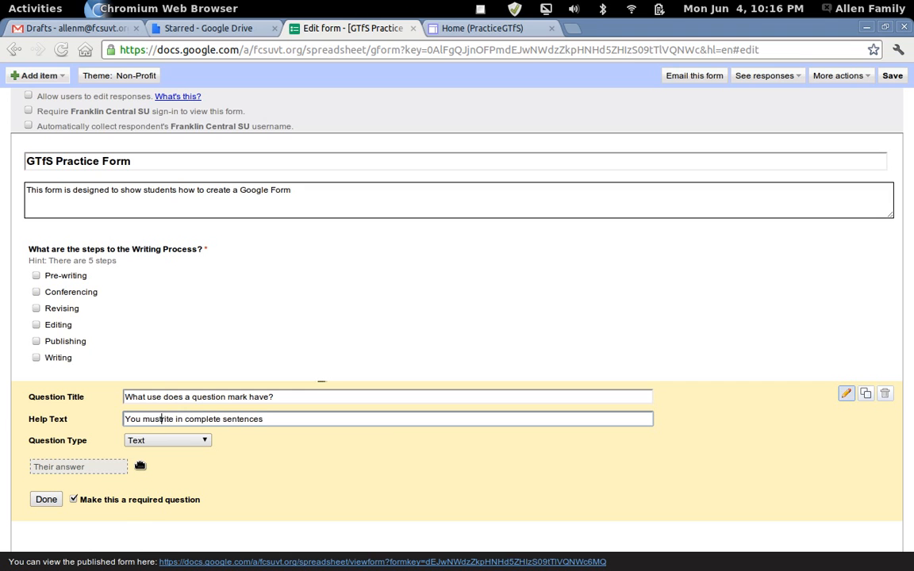
key("End")
type(".")
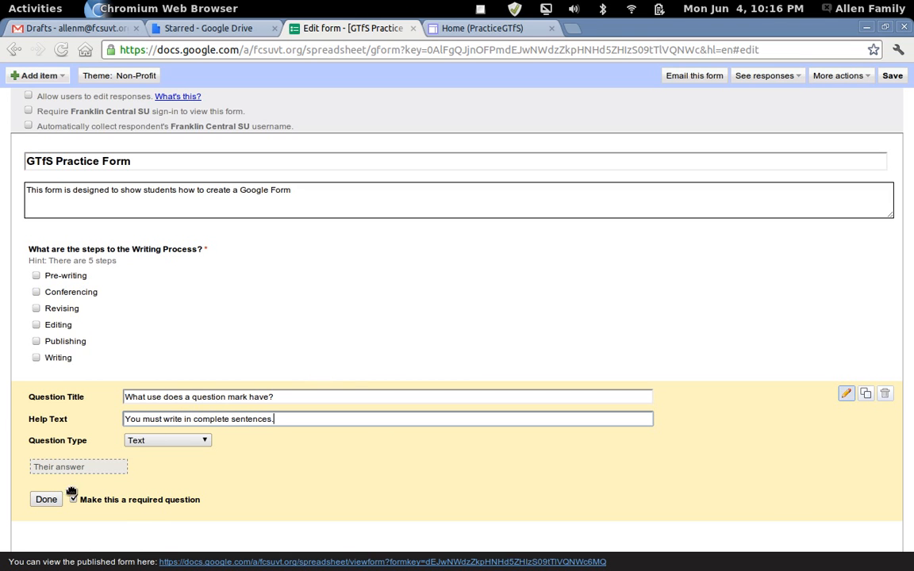
left_click(47, 500)
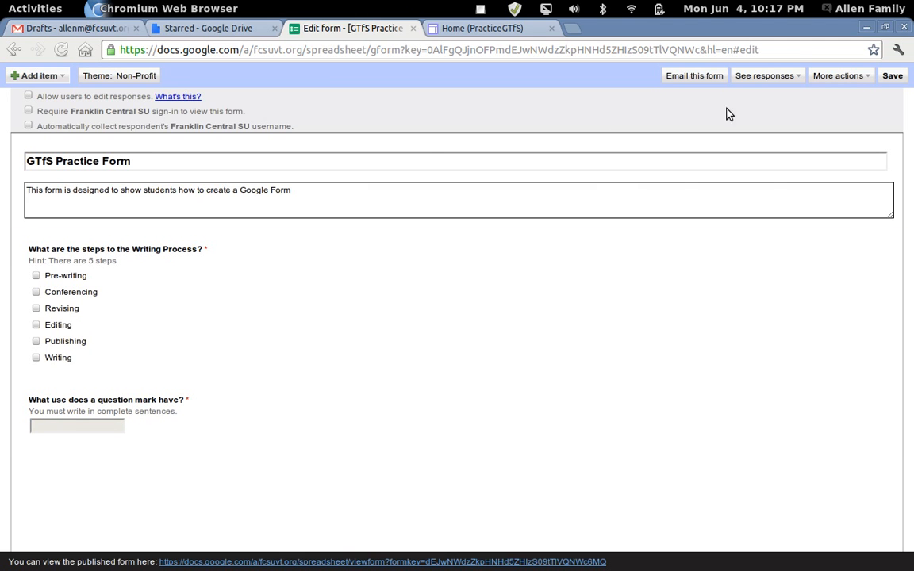
left_click(864, 76)
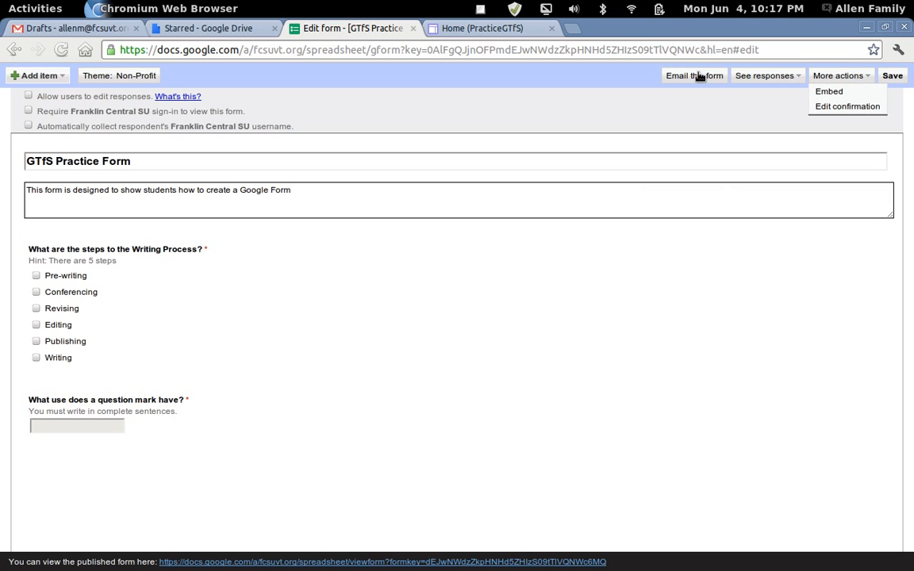
left_click(795, 78)
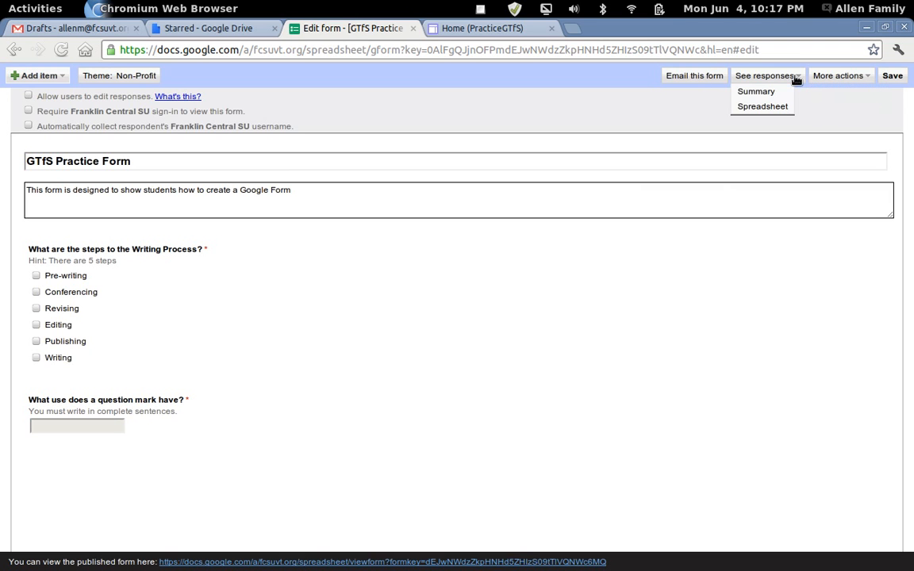
left_click(819, 115)
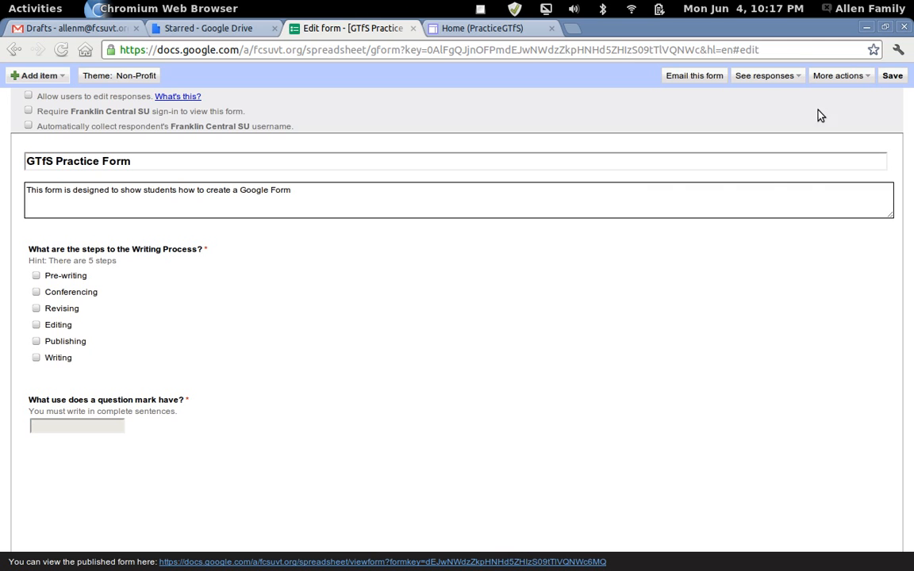
- Save the form and open the GTfS Practice Form spreadsheet from the refreshed Drive home list
left_click(892, 77)
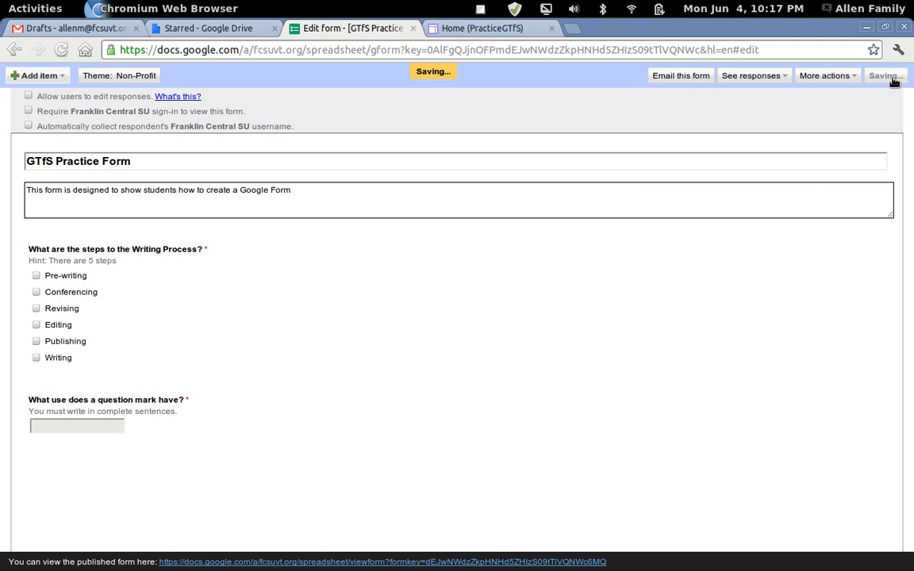
left_click(218, 31)
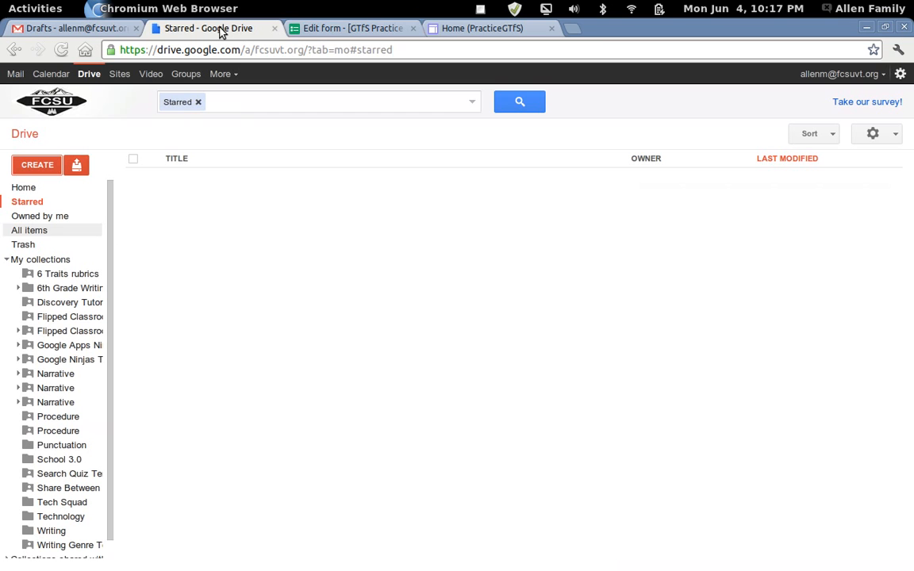
left_click(33, 190)
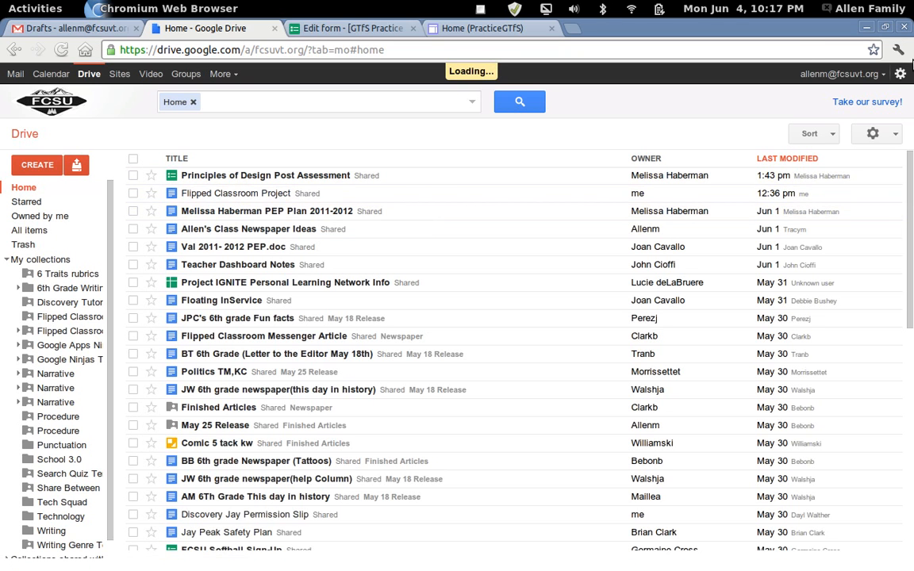
left_click(64, 52)
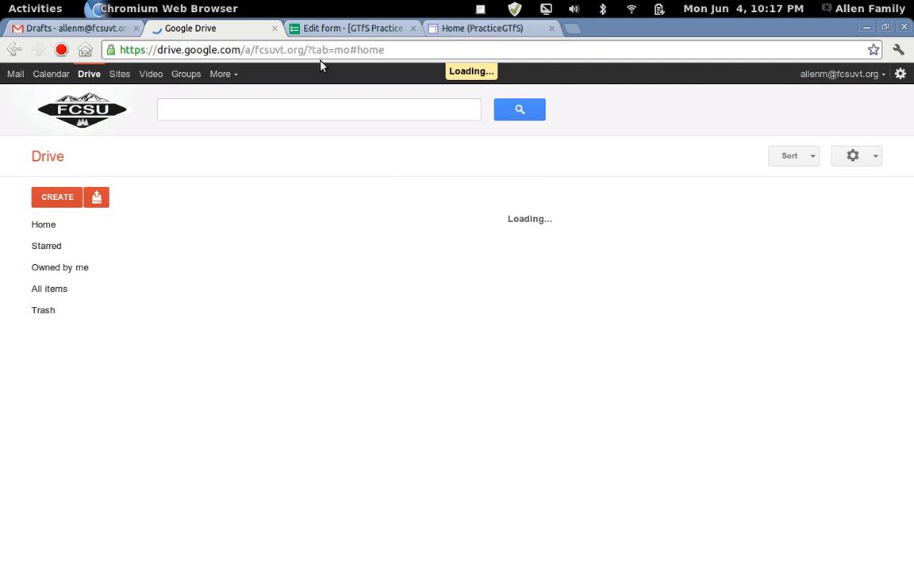
middle_click(373, 29)
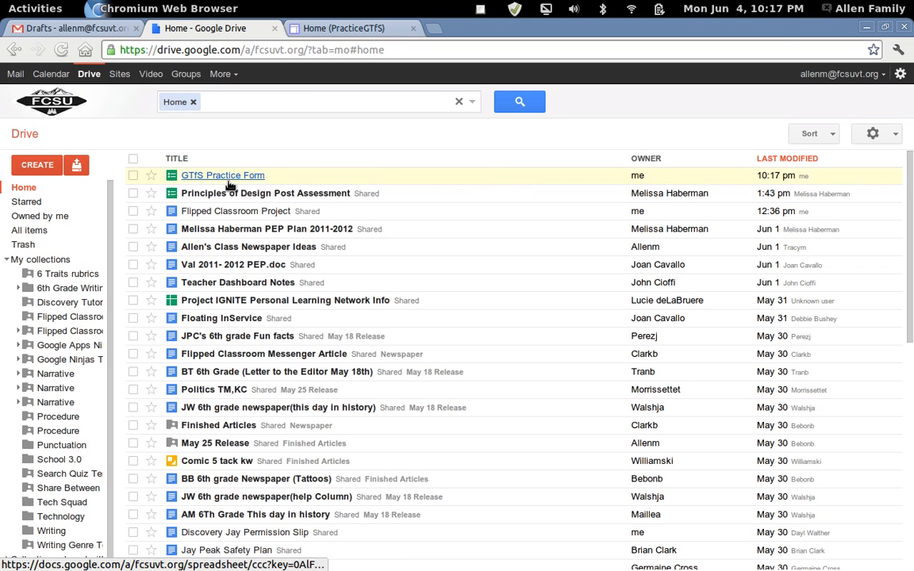
left_click(229, 176)
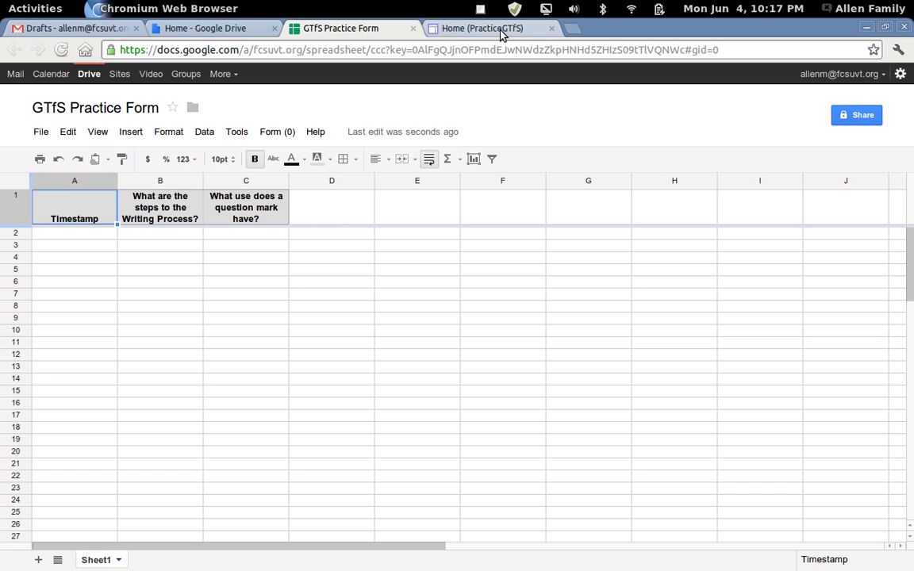
- Send the GTfS Practice Form by email to your own address, with the form included in the message
left_click(286, 134)
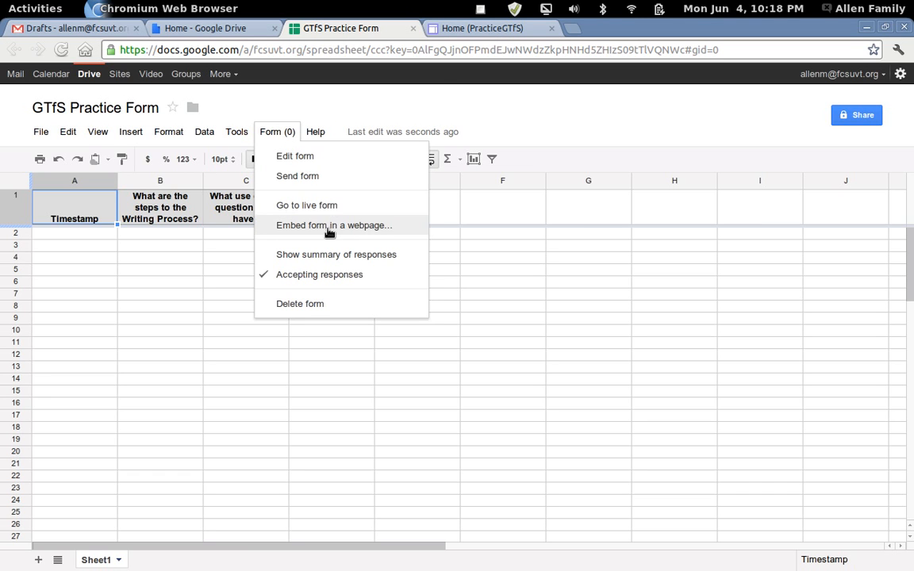
left_click(319, 183)
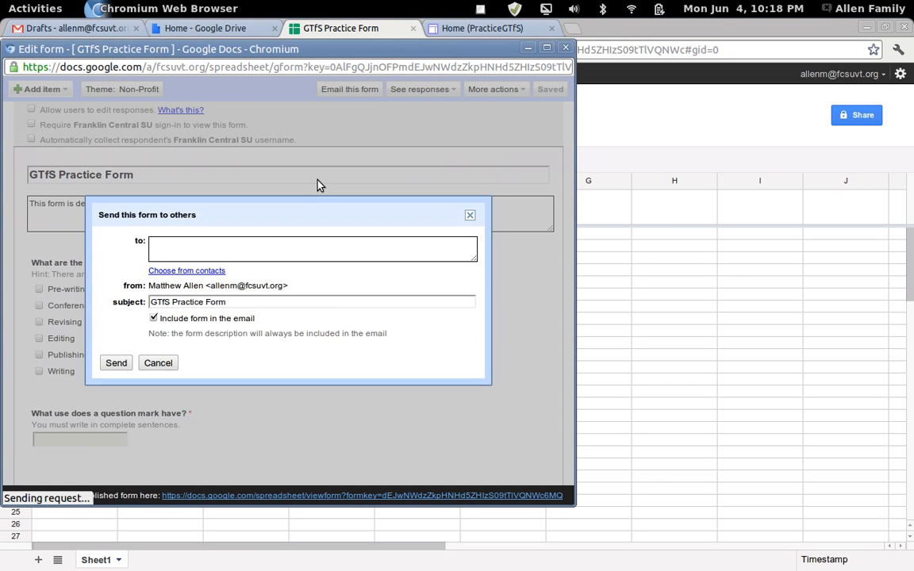
left_click(260, 243)
type("a")
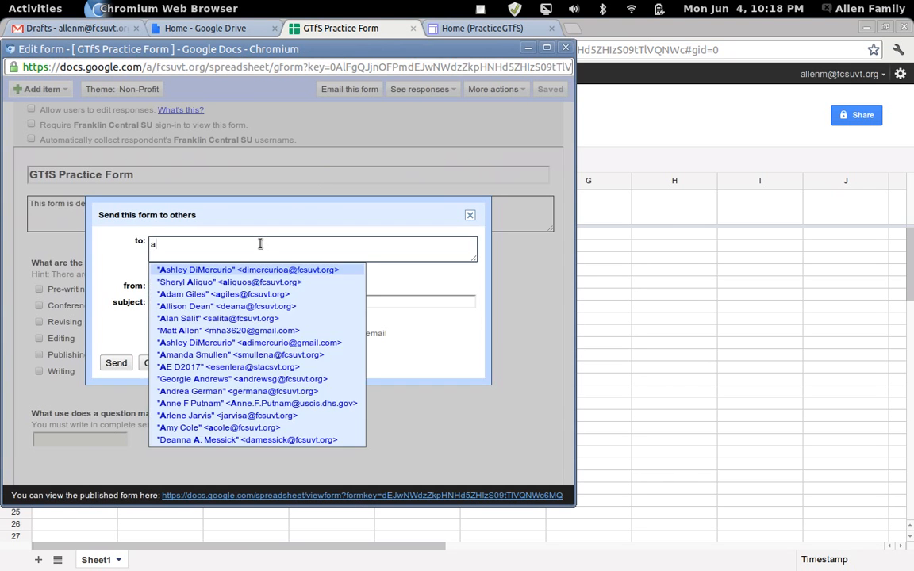
type("llenm")
key("Return")
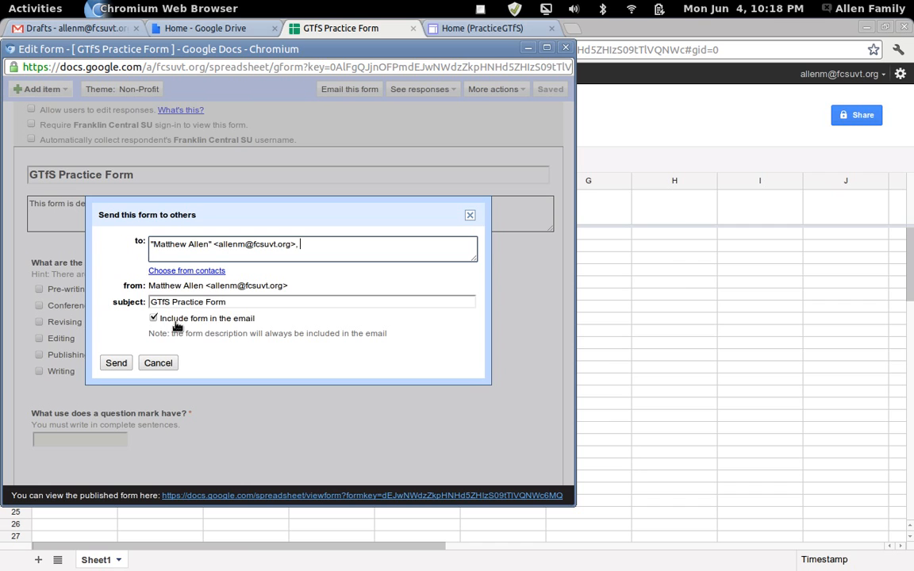
left_click(124, 363)
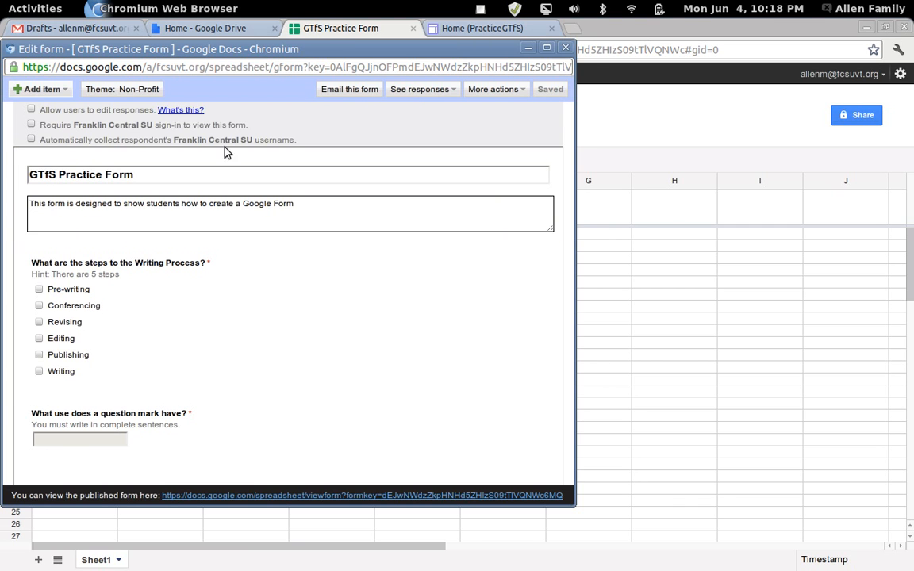
- Switch to the Gmail inbox, refresh it, and open the received GTfS Practice Form email to review the embedded form
left_click(79, 29)
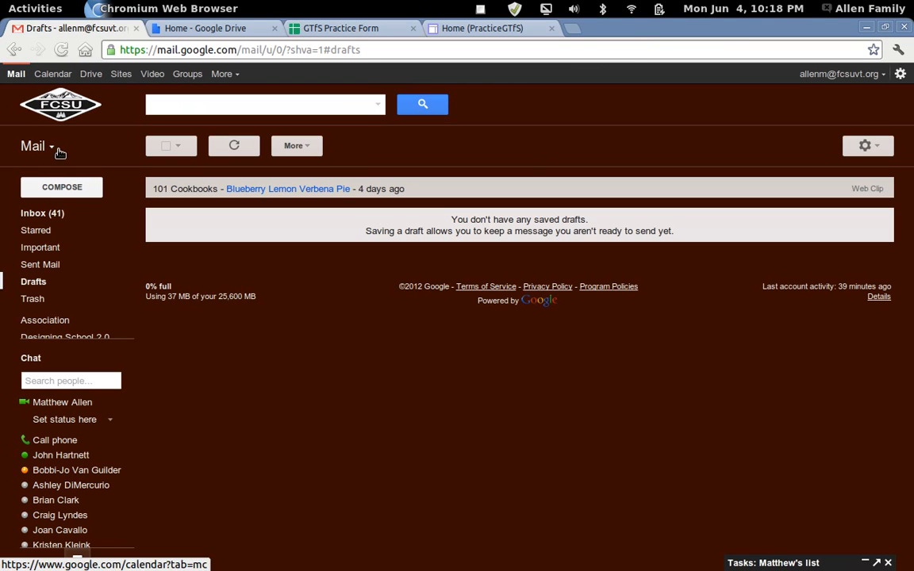
left_click(47, 213)
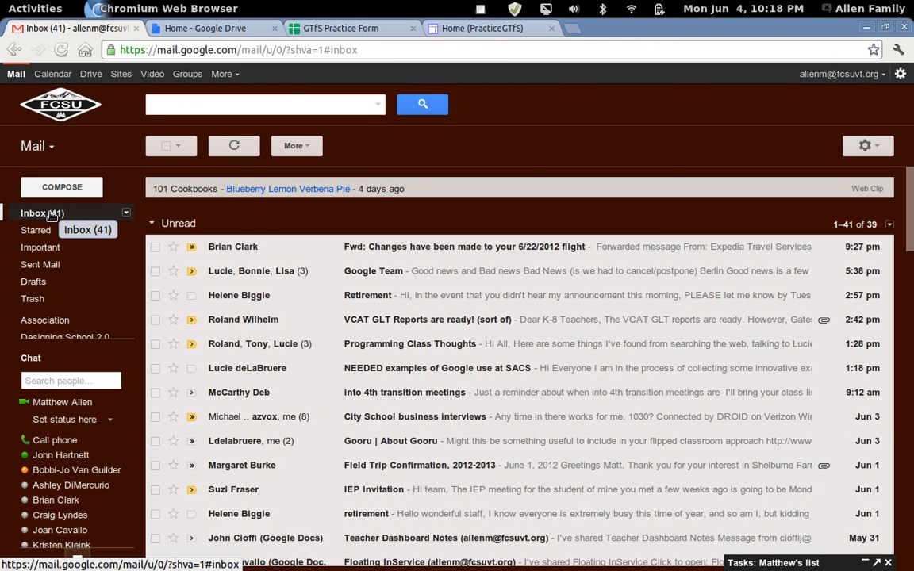
left_click(231, 149)
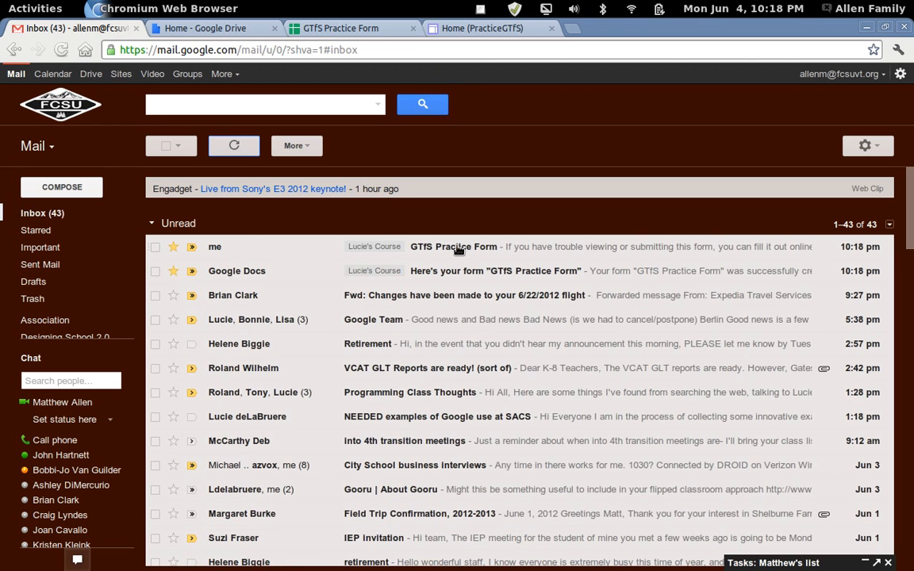
left_click(458, 249)
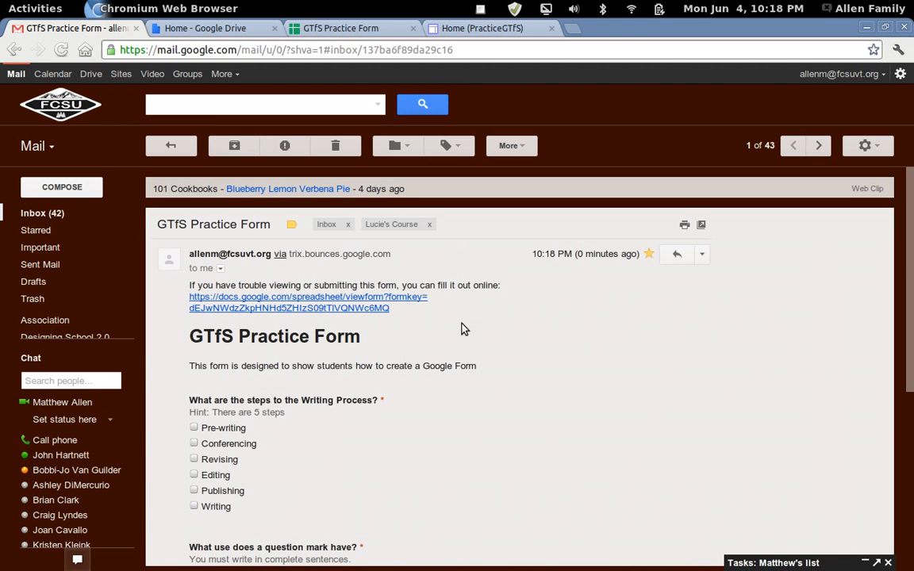
scroll(473, 365, "down", 4)
scroll(472, 371, "up", 2)
scroll(472, 370, "down", 2)
scroll(470, 370, "up", 2)
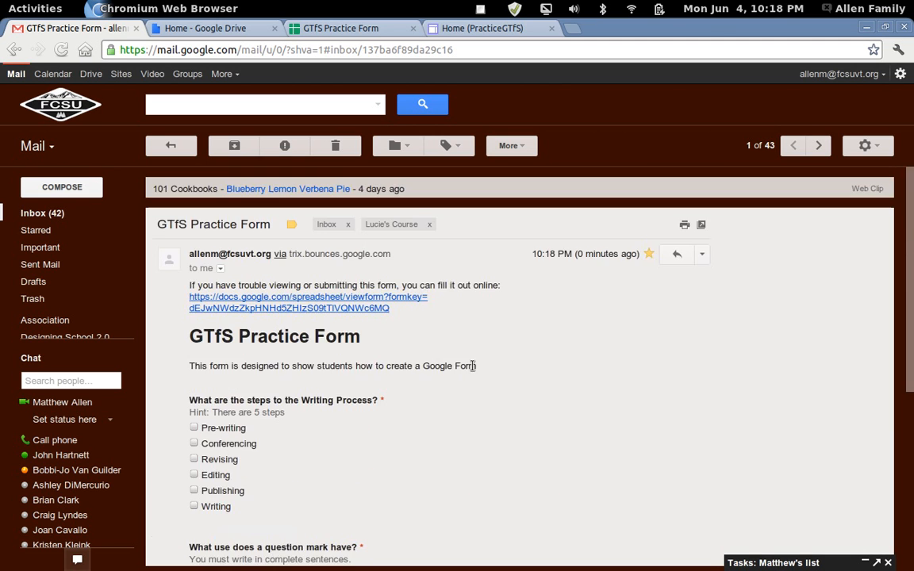
scroll(471, 370, "down", 1)
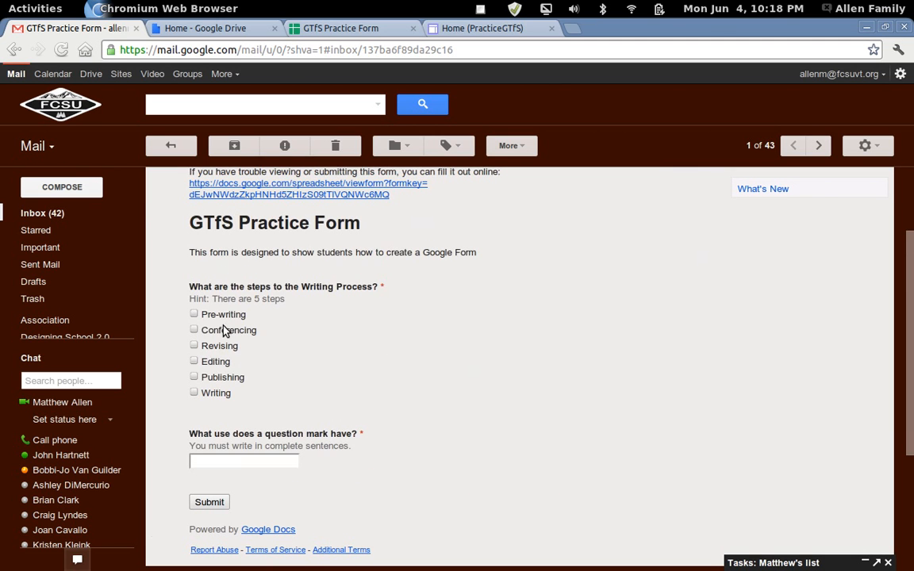
- Tick Pre-writing, Revising, Editing, Publishing and Writing in the emailed form and submit it with the question mark answer blank
left_click(195, 315)
left_click(194, 330)
left_click(194, 330)
left_click(194, 346)
left_click(194, 361)
left_click(194, 393)
left_click(194, 378)
left_click(243, 463)
left_click(221, 505)
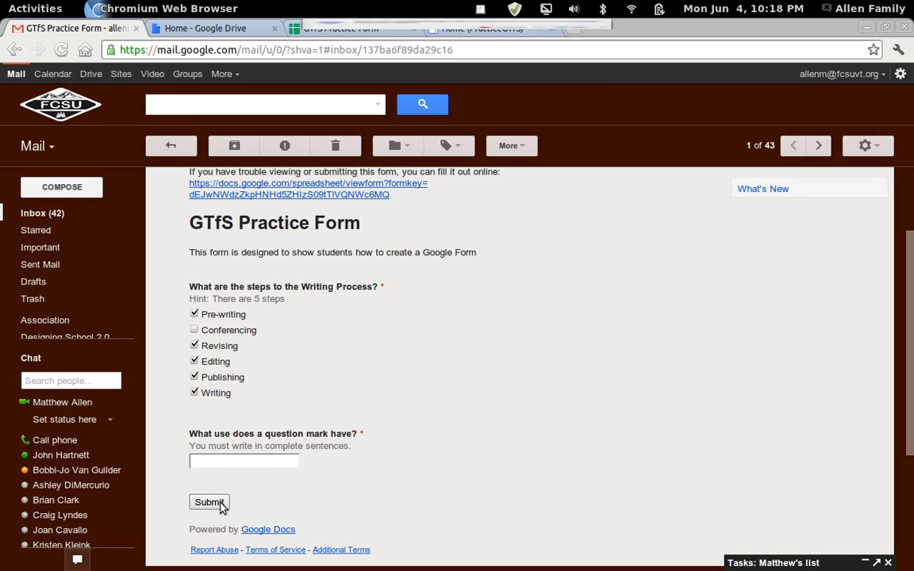
left_click(550, 102)
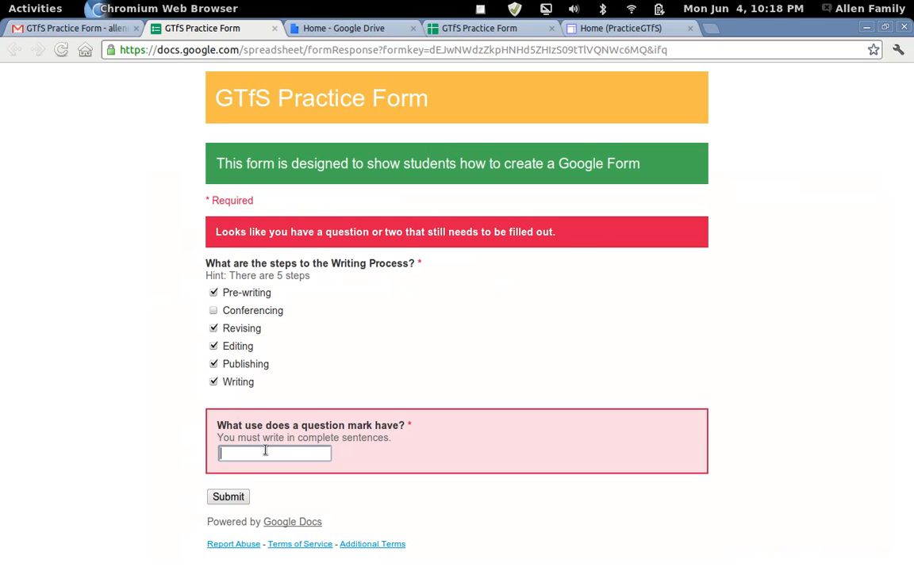
- Answer the question mark question with "A question mark is used to tell the audience that the sentence that was just read was a question." and submit
type("A")
key("BackSpace")
type("A question")
type(" mark is used ")
type("to ")
type("tell")
type("a")
key("BackSpace")
key("BackSpace")
type("the sentence that was just redd was a question.")
right_click(266, 454)
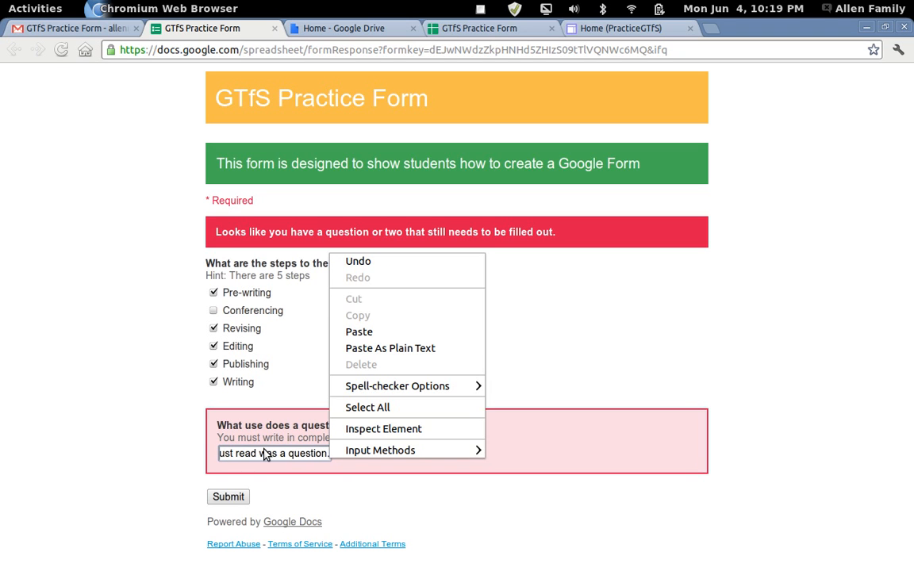
left_click(404, 470)
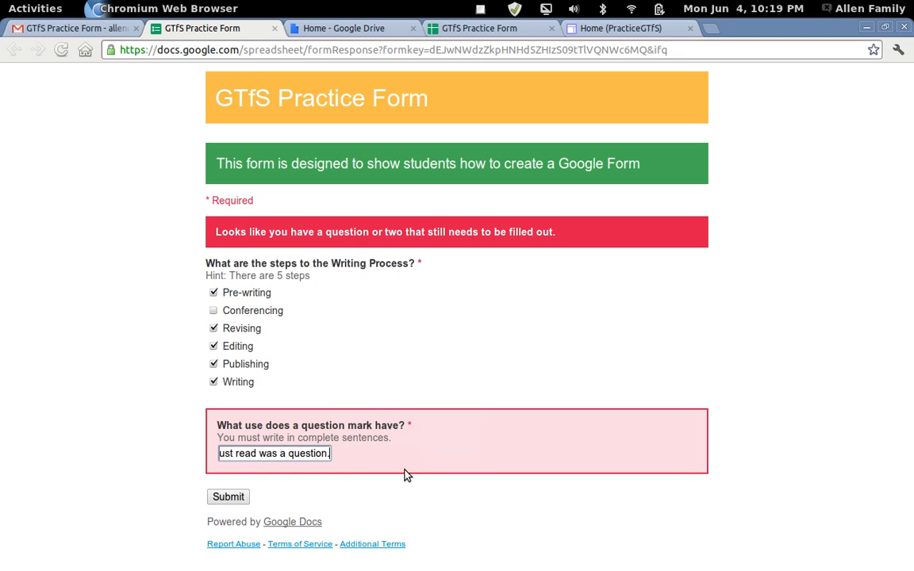
left_click(229, 498)
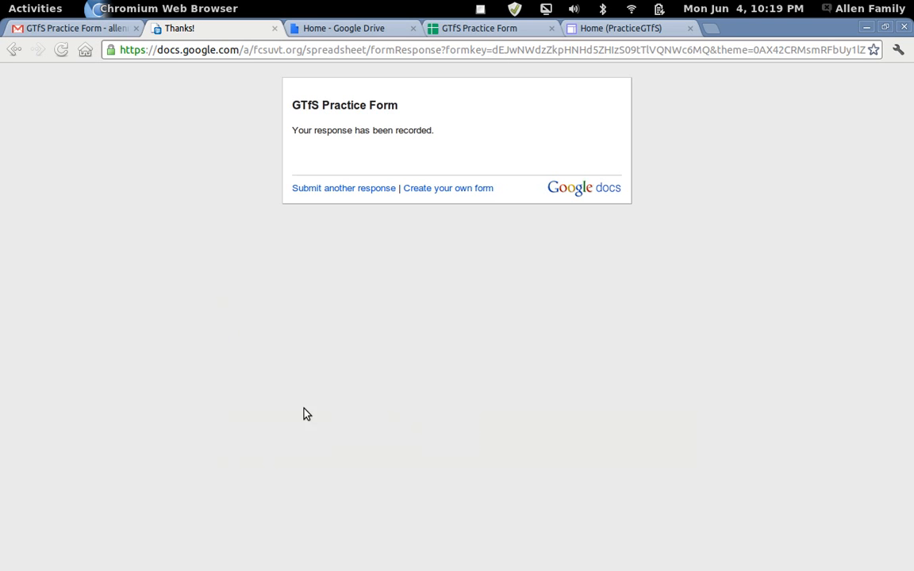
- Close the response confirmation page and examine the recorded timestamp and both answers in the GTfS Practice Form spreadsheet
left_click(274, 30)
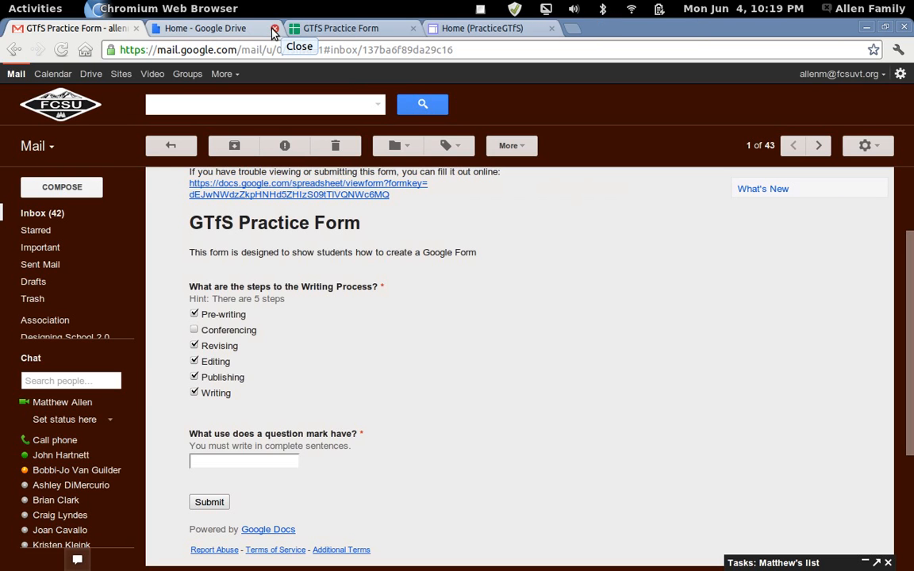
left_click(328, 28)
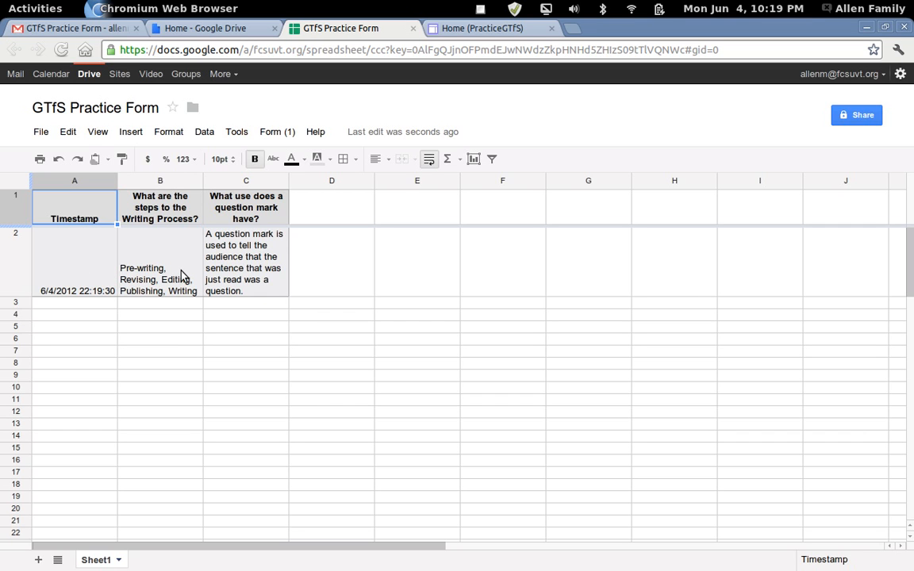
left_click(95, 296)
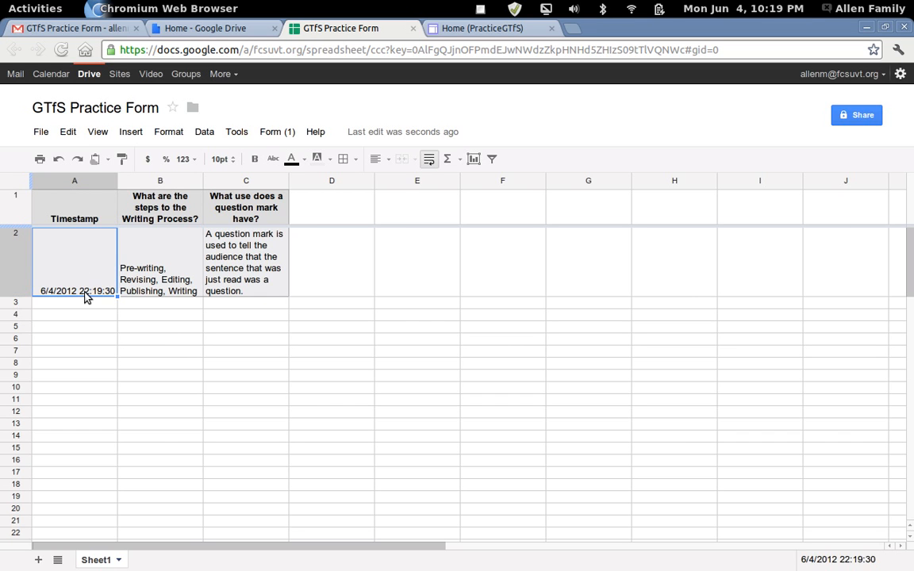
left_click(160, 274)
left_click(230, 272)
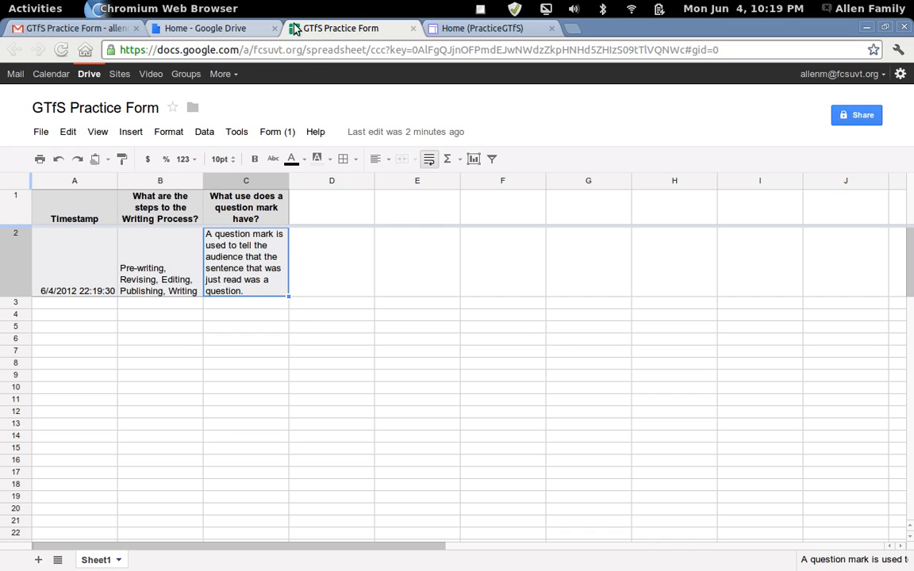
- Review the form's sign-in and username collection settings in the form editor, close it, and check the spreadsheet's form options
left_click(274, 131)
left_click(294, 158)
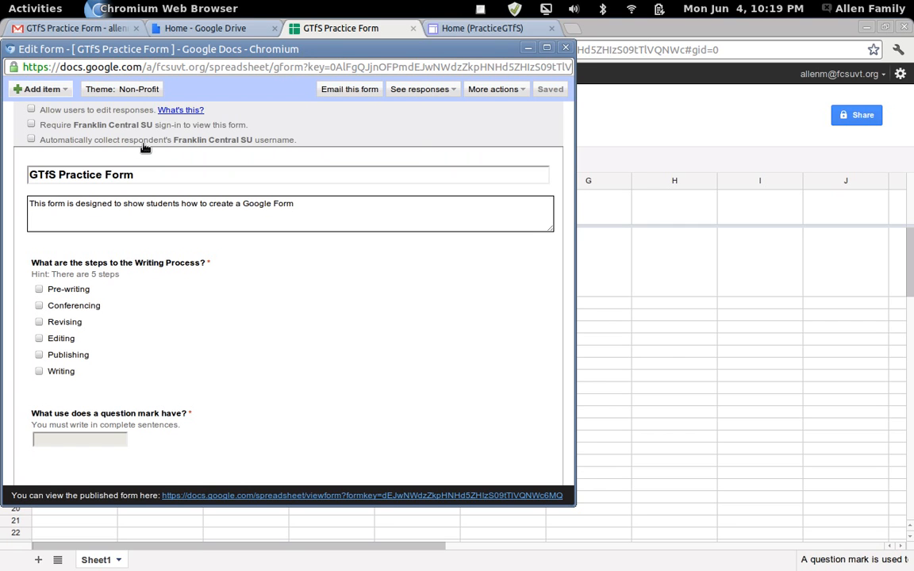
left_click(566, 48)
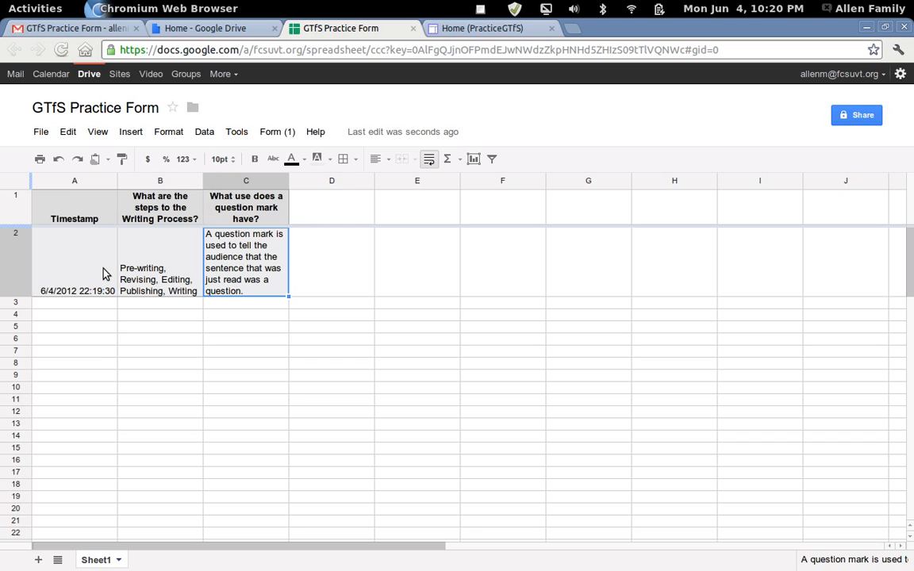
left_click(289, 132)
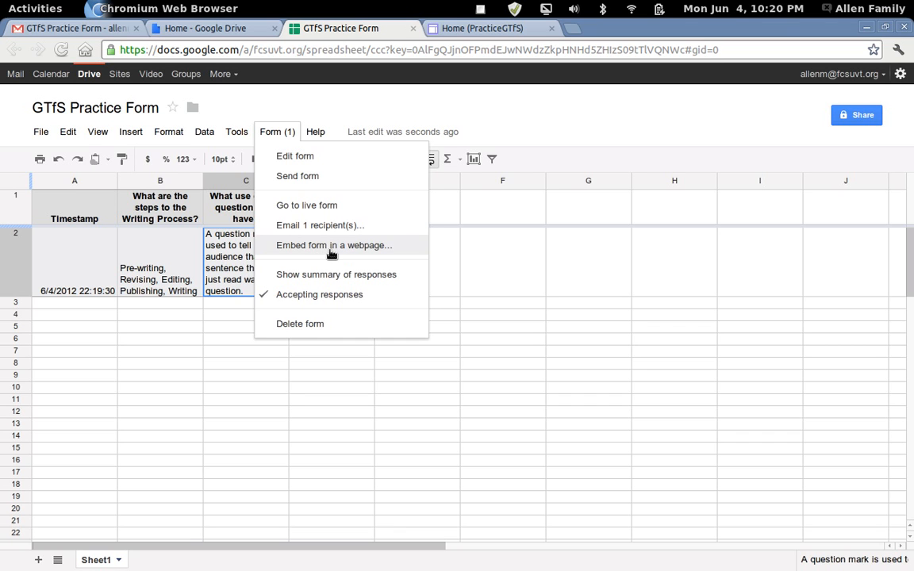
- Edit the Home page of the PracticeGTfS site and choose GTfS Practice Form as the spreadsheet form to insert
left_click(497, 30)
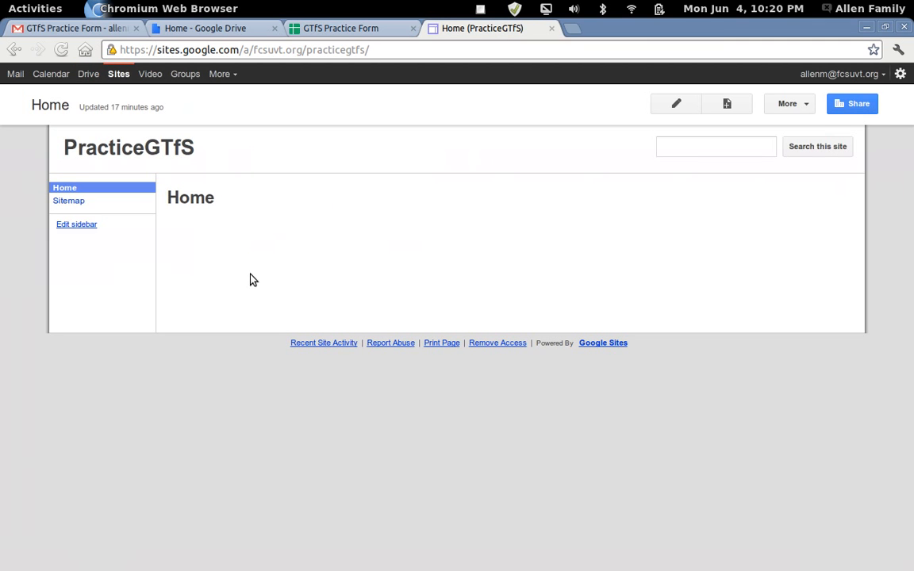
left_click(670, 105)
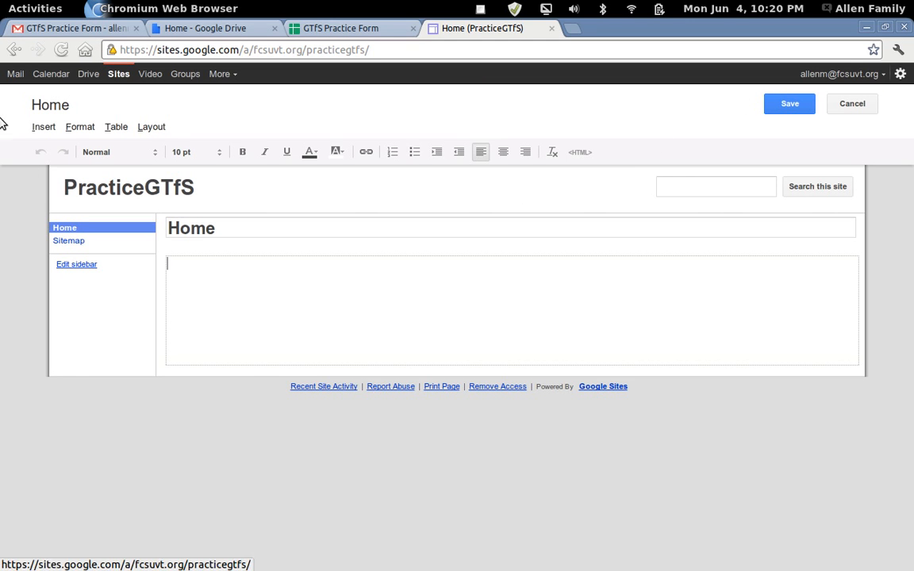
left_click(33, 130)
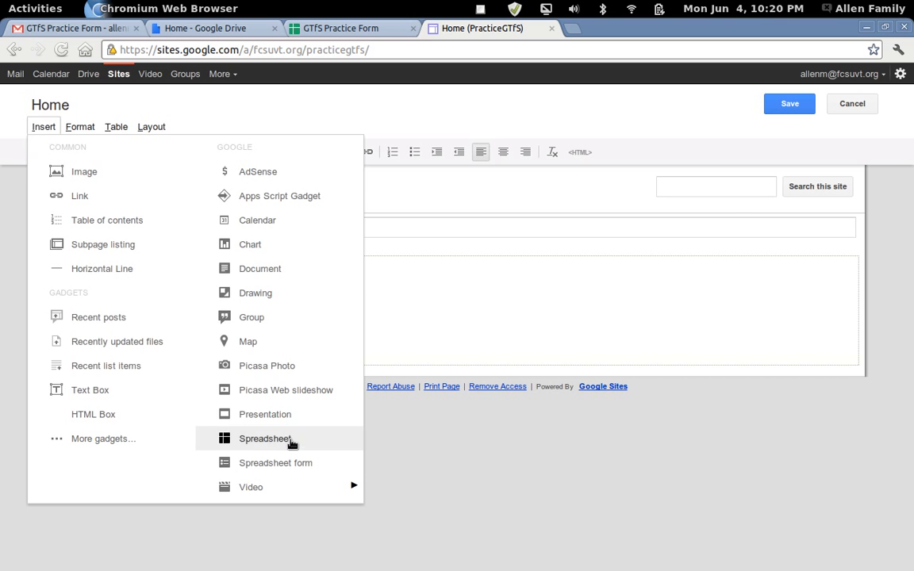
left_click(294, 463)
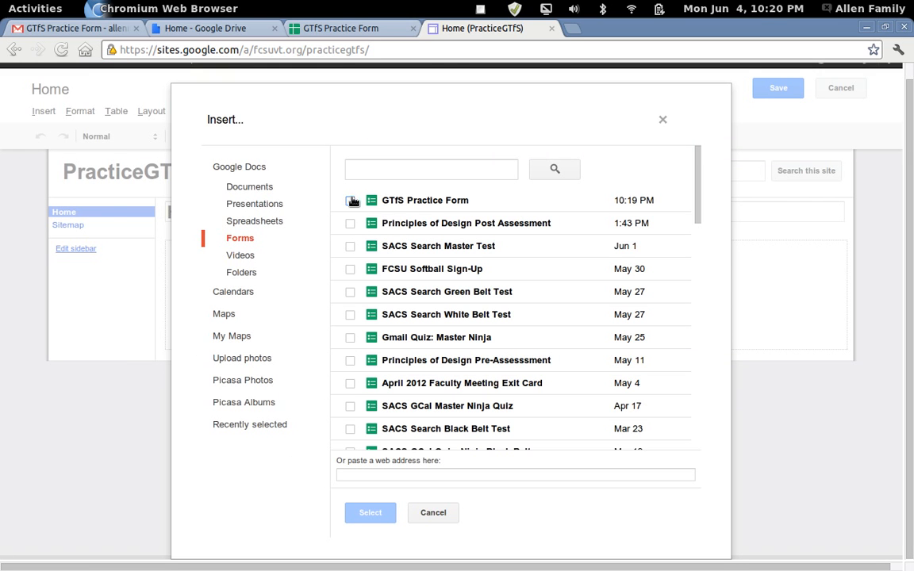
left_click(350, 200)
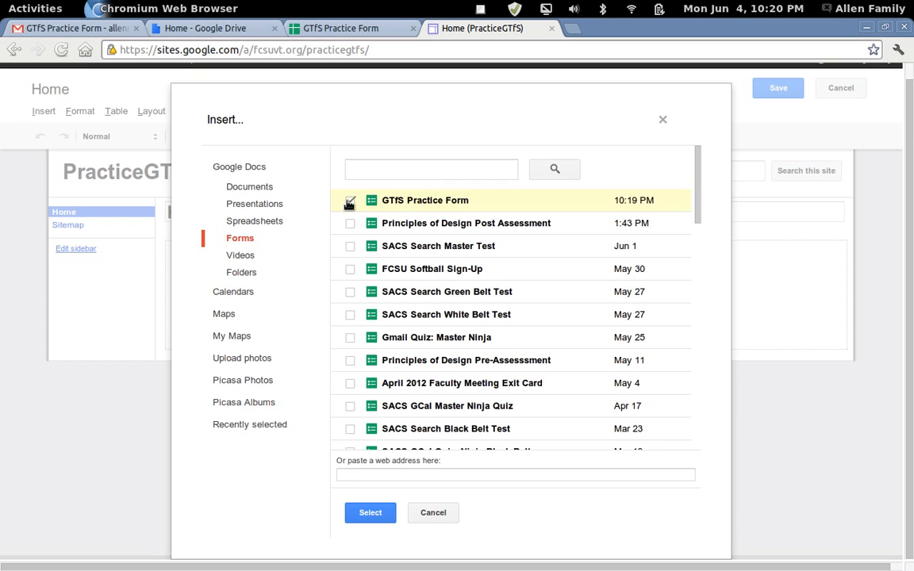
left_click(369, 513)
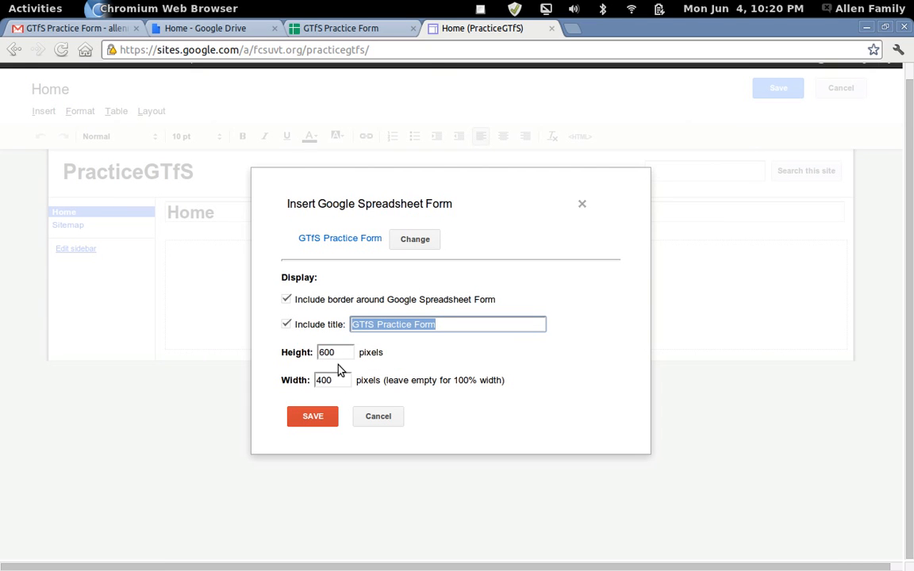
- Set the embedded form's width to 600 pixels, turn off its border, insert it, and save the Home page
left_click(323, 381)
key("BackSpace")
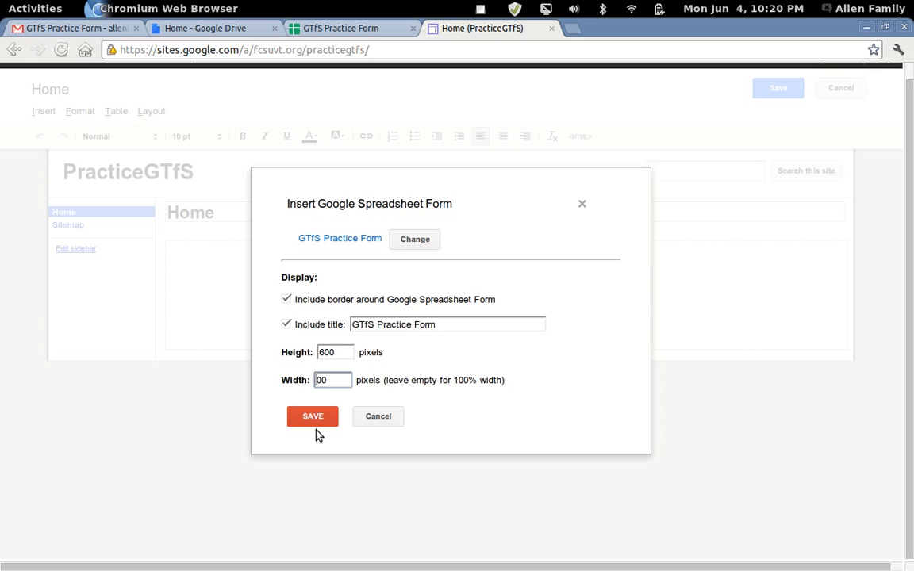
type("6")
left_click(287, 299)
left_click(312, 416)
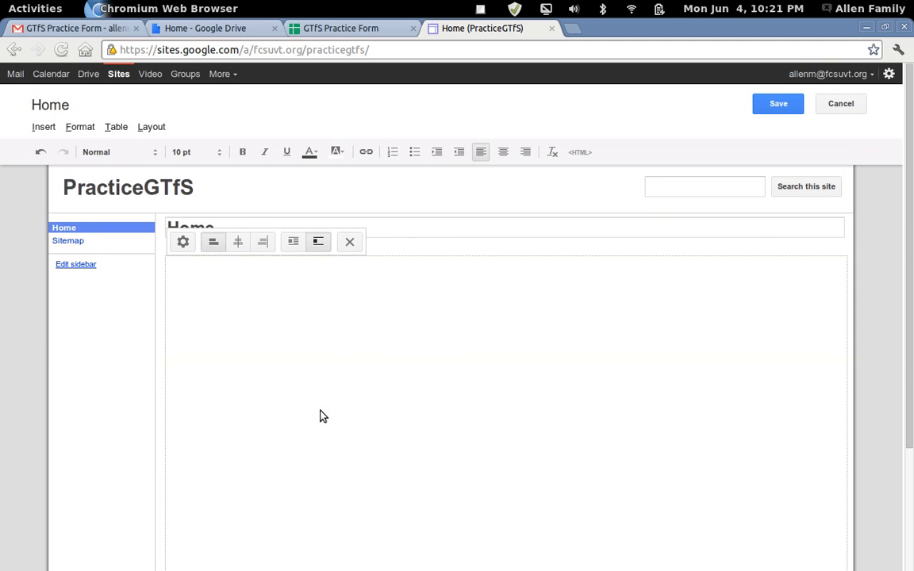
left_click(777, 106)
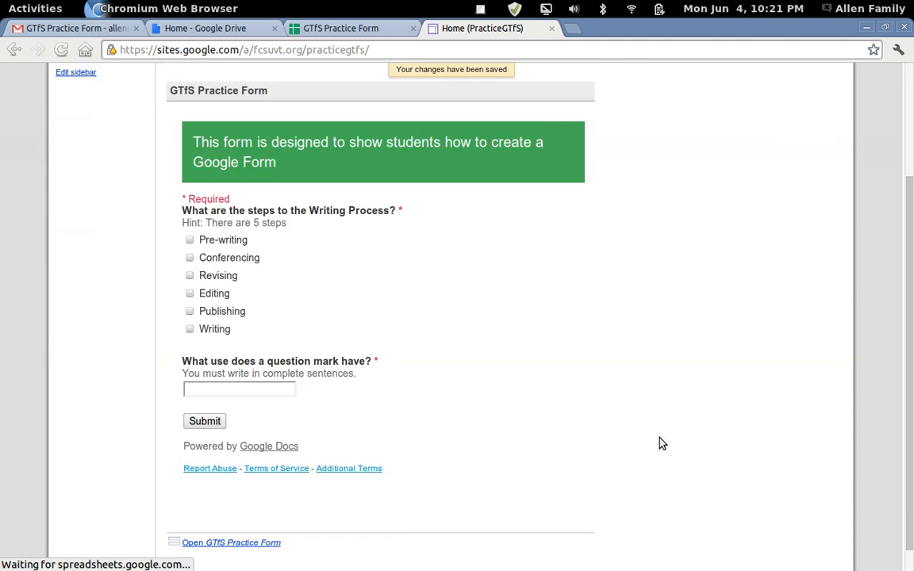
- Submit a response through the embedded form with Revising and Editing checked and "Second answer" for the question mark question
scroll(662, 443, "down", 2)
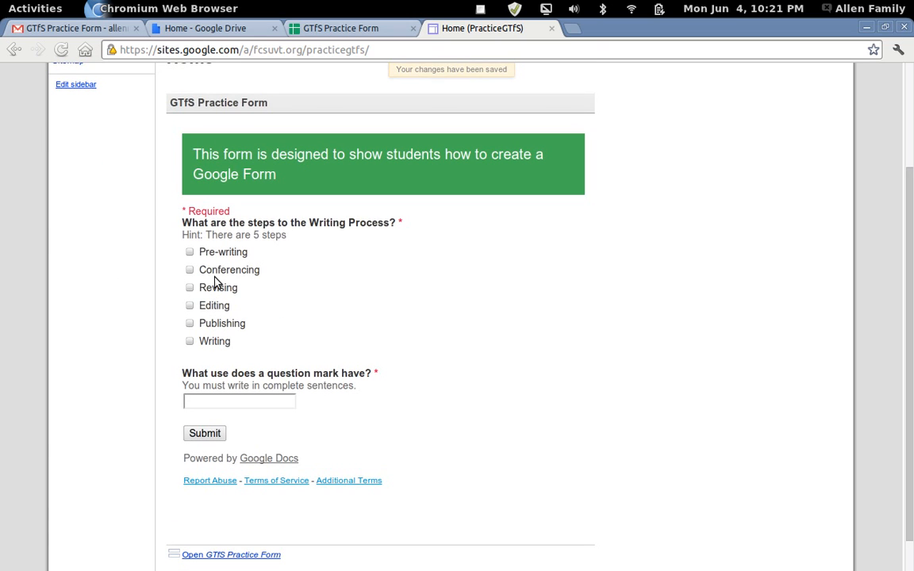
left_click(191, 287)
left_click(190, 305)
left_click(190, 323)
left_click(190, 341)
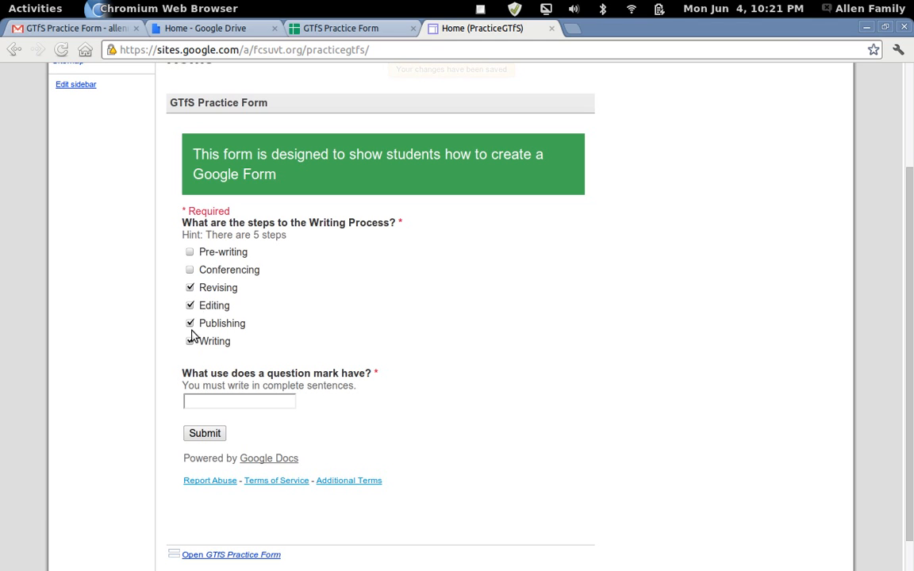
left_click(195, 323)
left_click(189, 341)
left_click(203, 398)
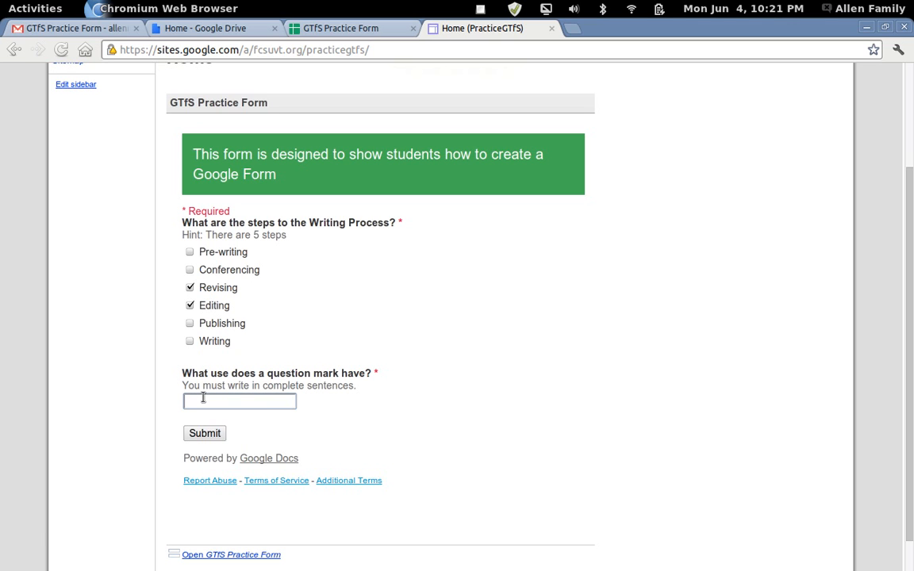
type("Second answer")
left_click(205, 433)
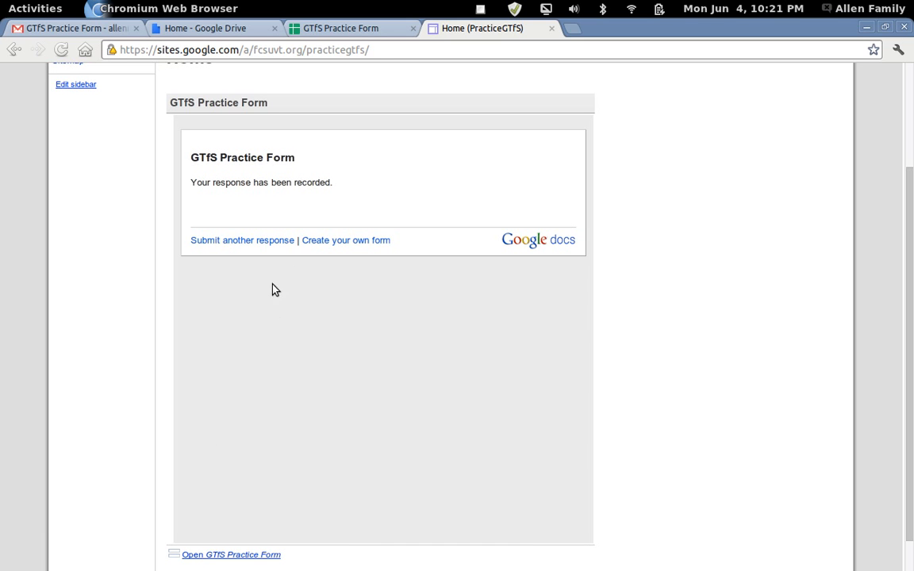
- Switch to the GTfS Practice Form spreadsheet and examine the newly recorded response row alongside the first one
left_click(356, 30)
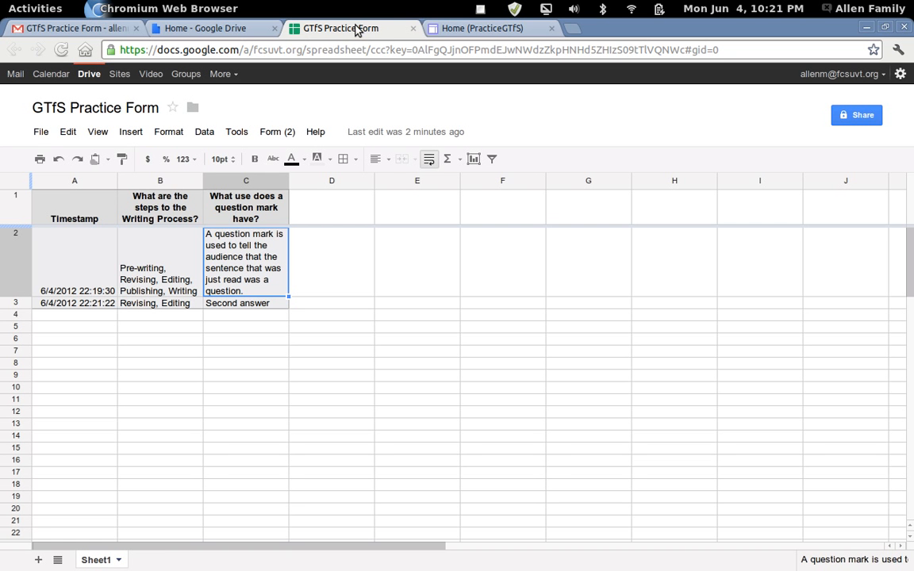
left_click(143, 317)
left_click(62, 306)
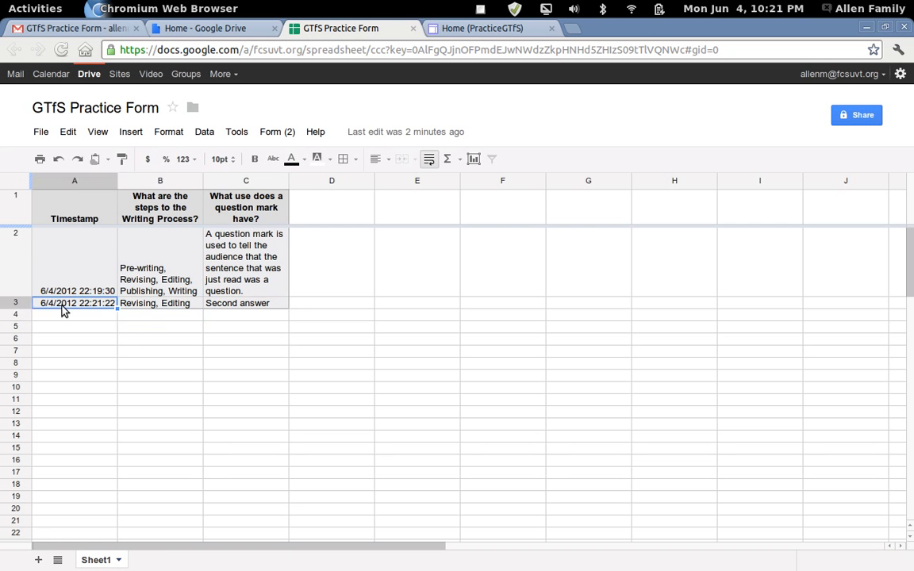
left_click(8, 304)
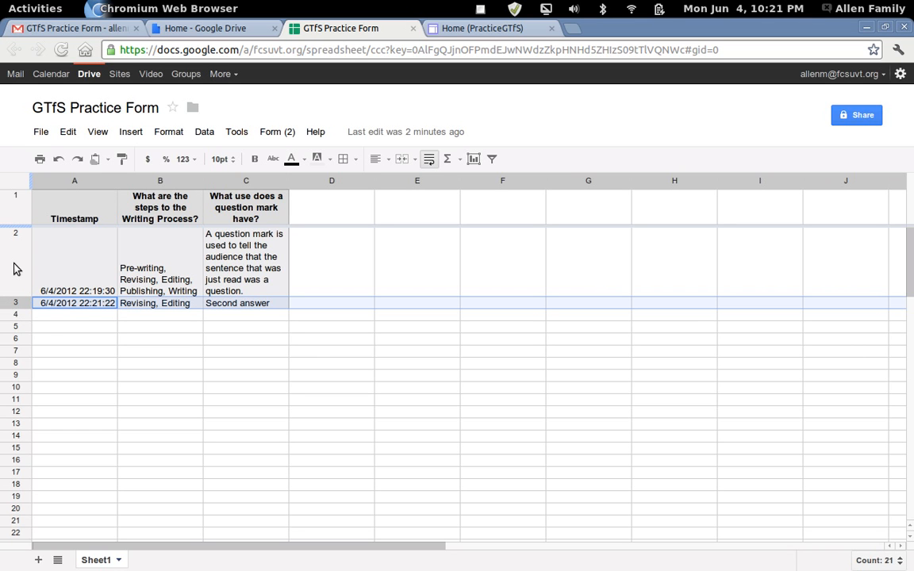
left_click(18, 290)
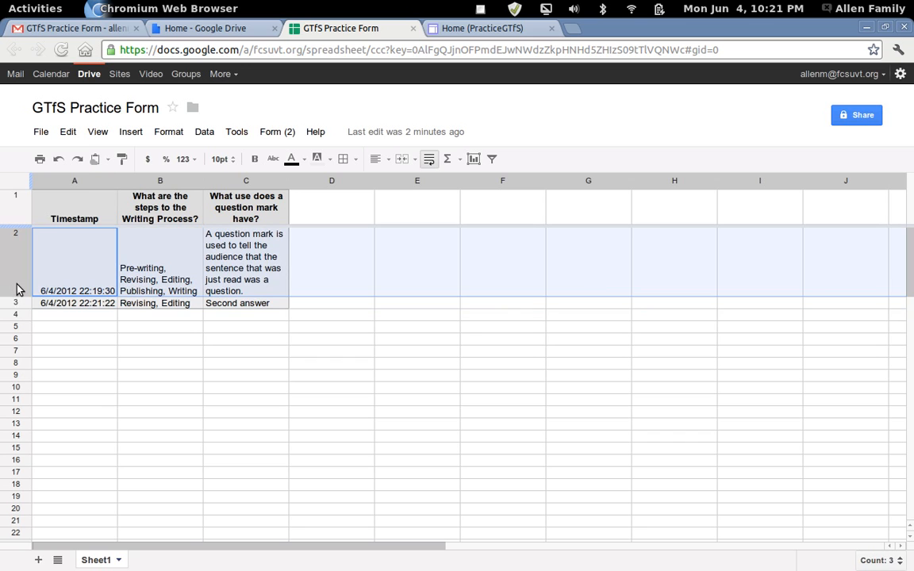
- Sort the responses by the Timestamp column in Z → A order, and return them to A → Z order
right_click(88, 184)
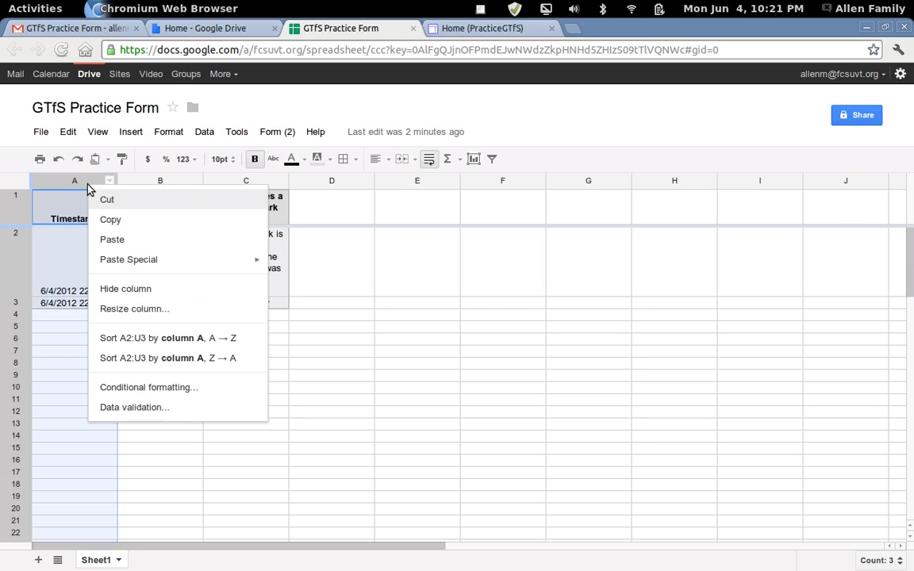
left_click(136, 359)
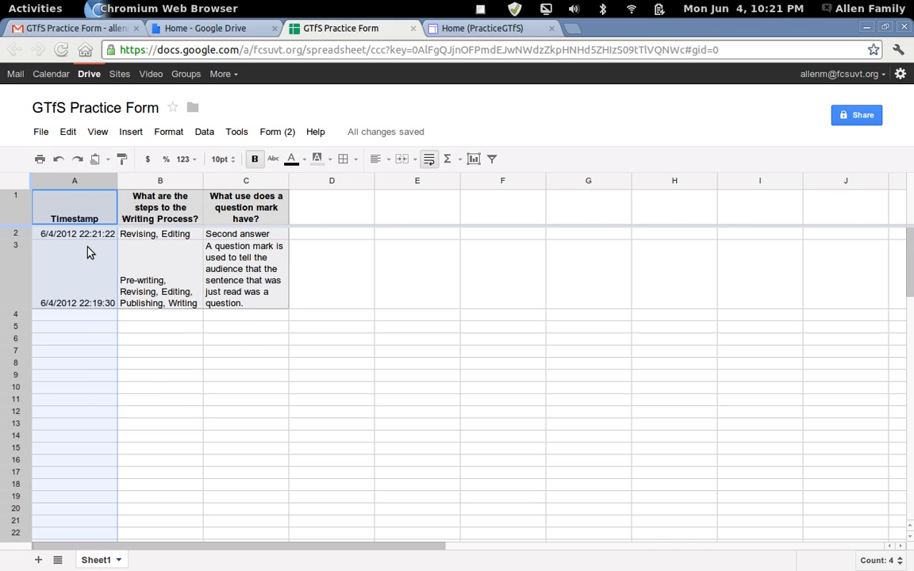
right_click(92, 182)
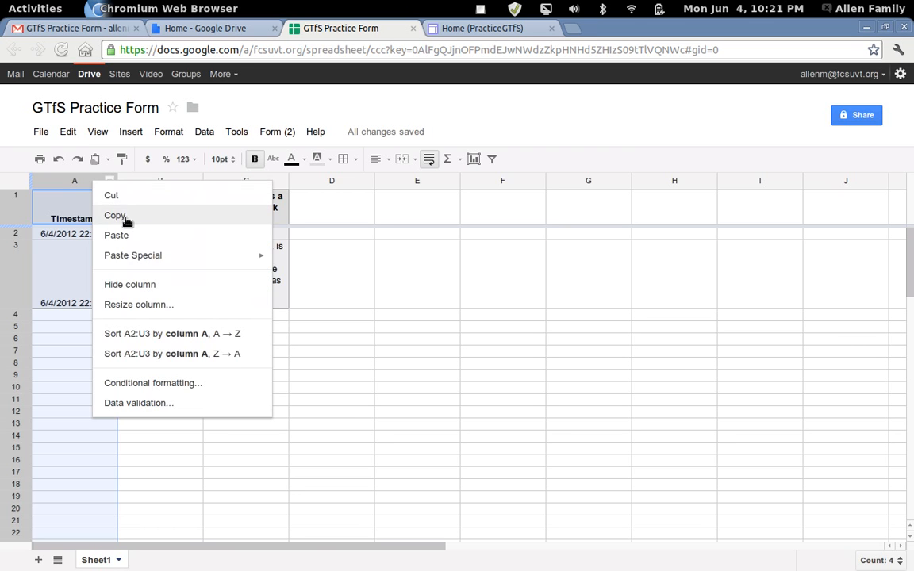
left_click(157, 333)
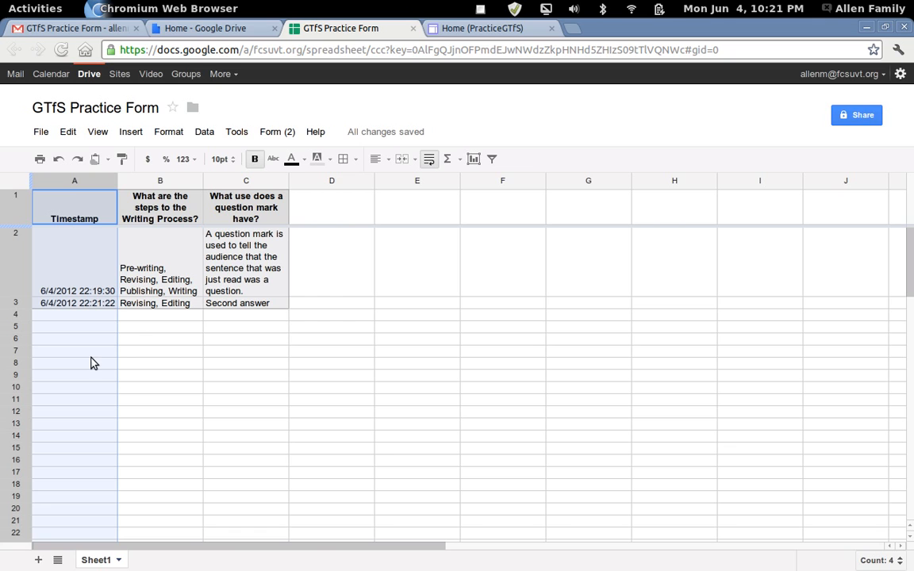
- Sort the responses by the Writing Process answers in column B, first A → Z and then Z → A
right_click(178, 184)
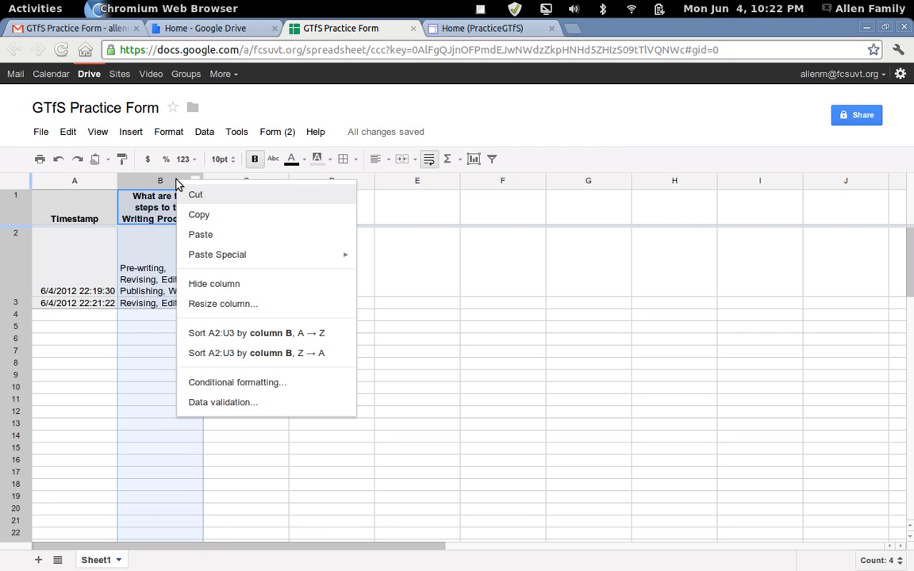
left_click(261, 333)
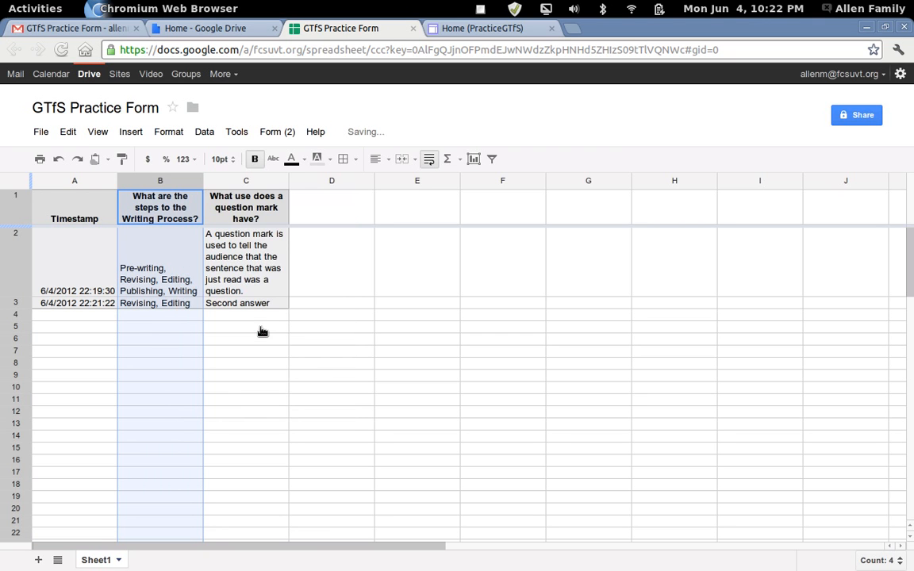
right_click(147, 183)
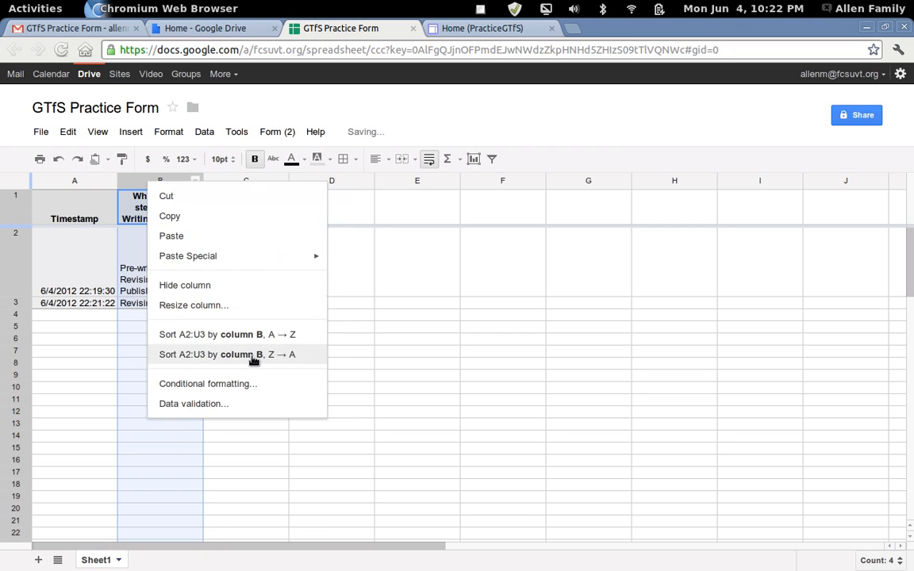
left_click(255, 355)
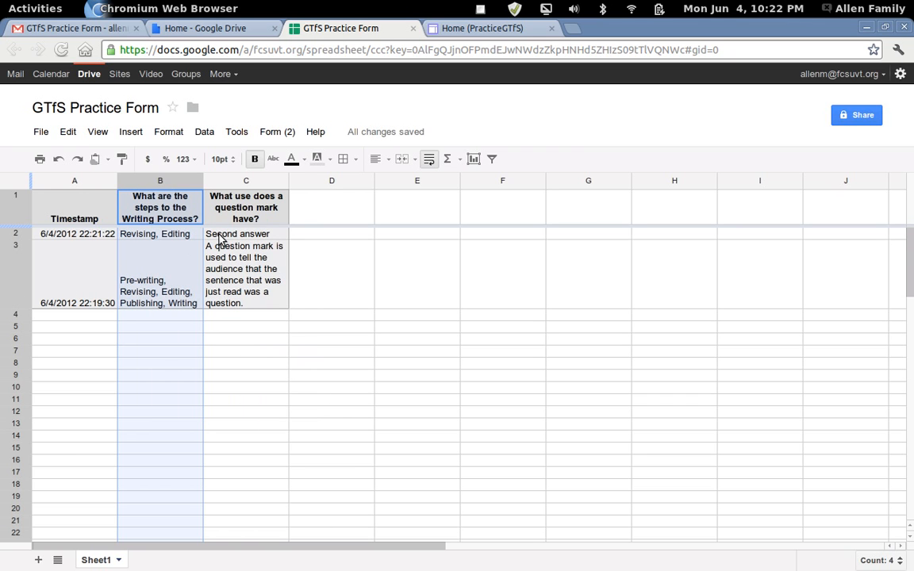
- Sort the responses by the Timestamp column in A → Z order and deselect the column
left_click(74, 179)
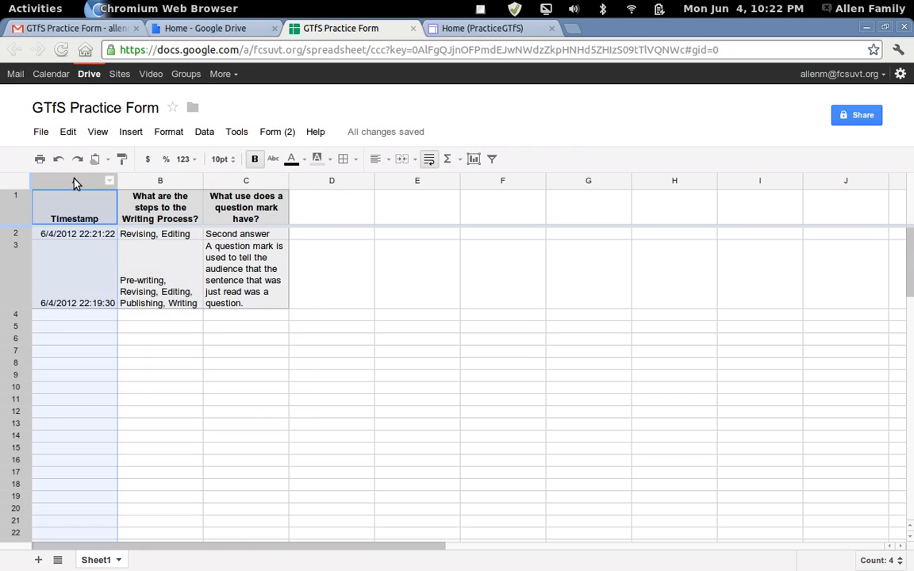
right_click(74, 180)
left_click(147, 334)
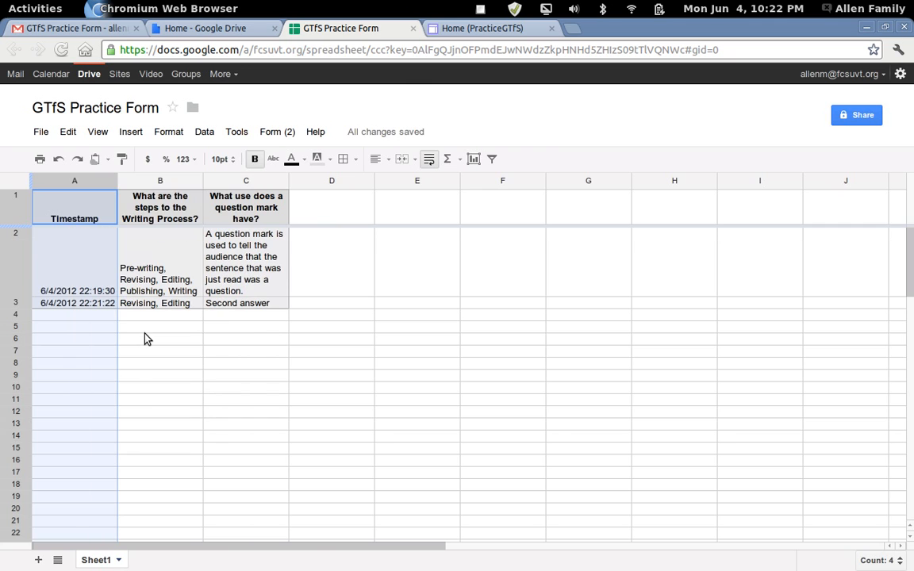
left_click(254, 319)
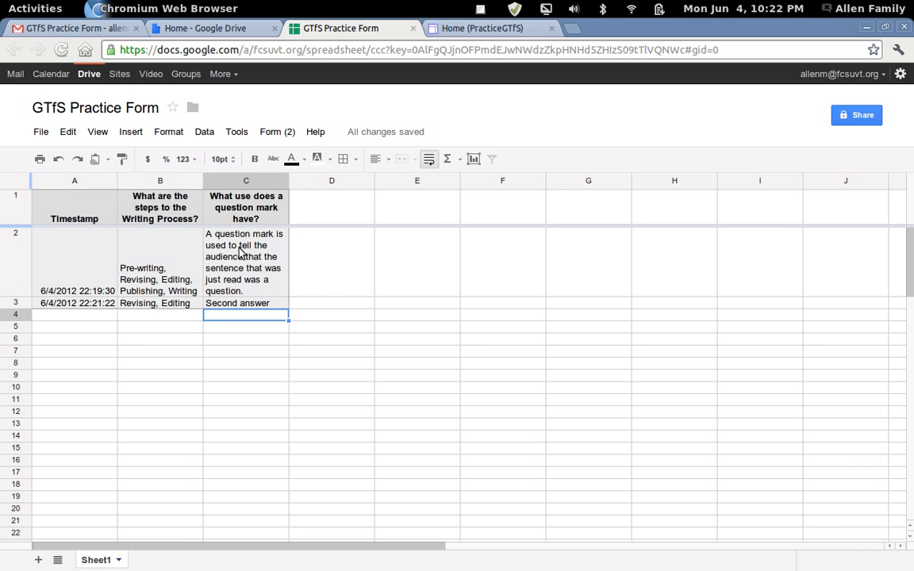
left_click(480, 9)
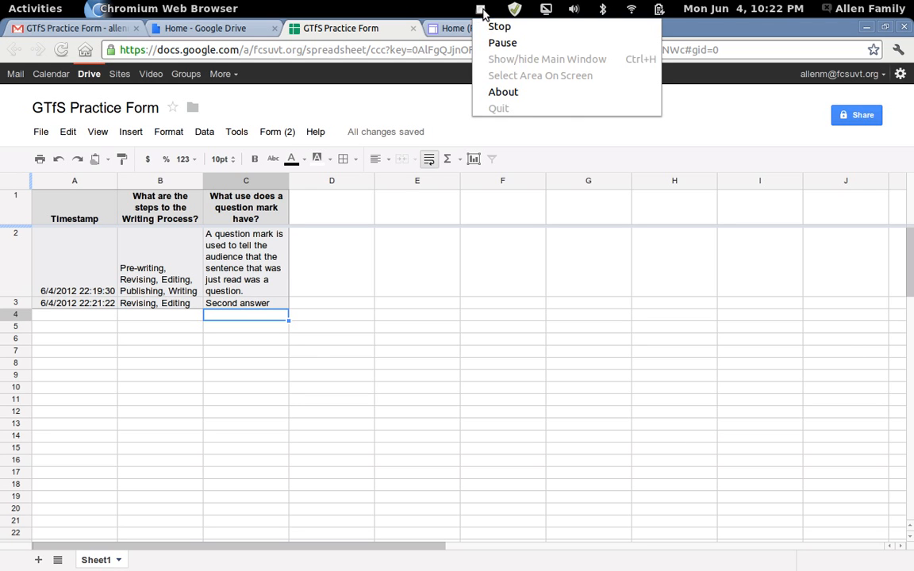